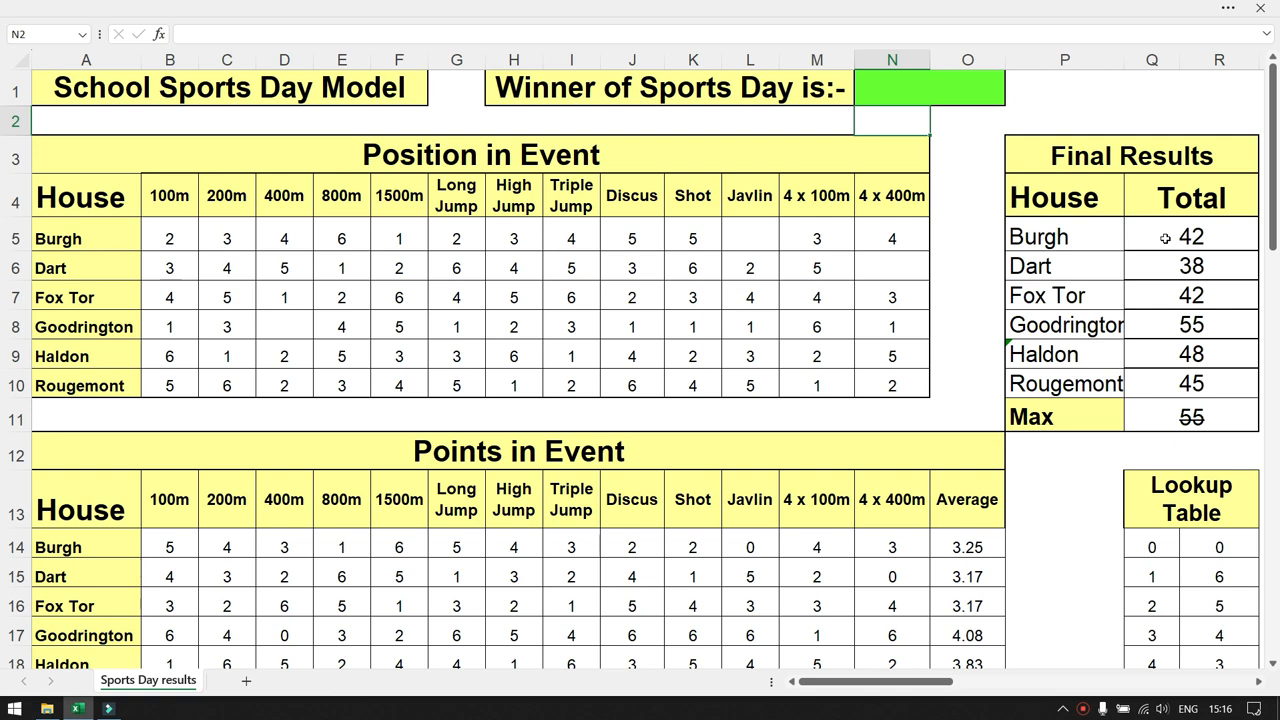
# Step: Start an IF formula in the sports day winner cell N1 that tests whether Burgh's total Q5 equals the maximum in Q11
pyautogui.click(1169, 412)
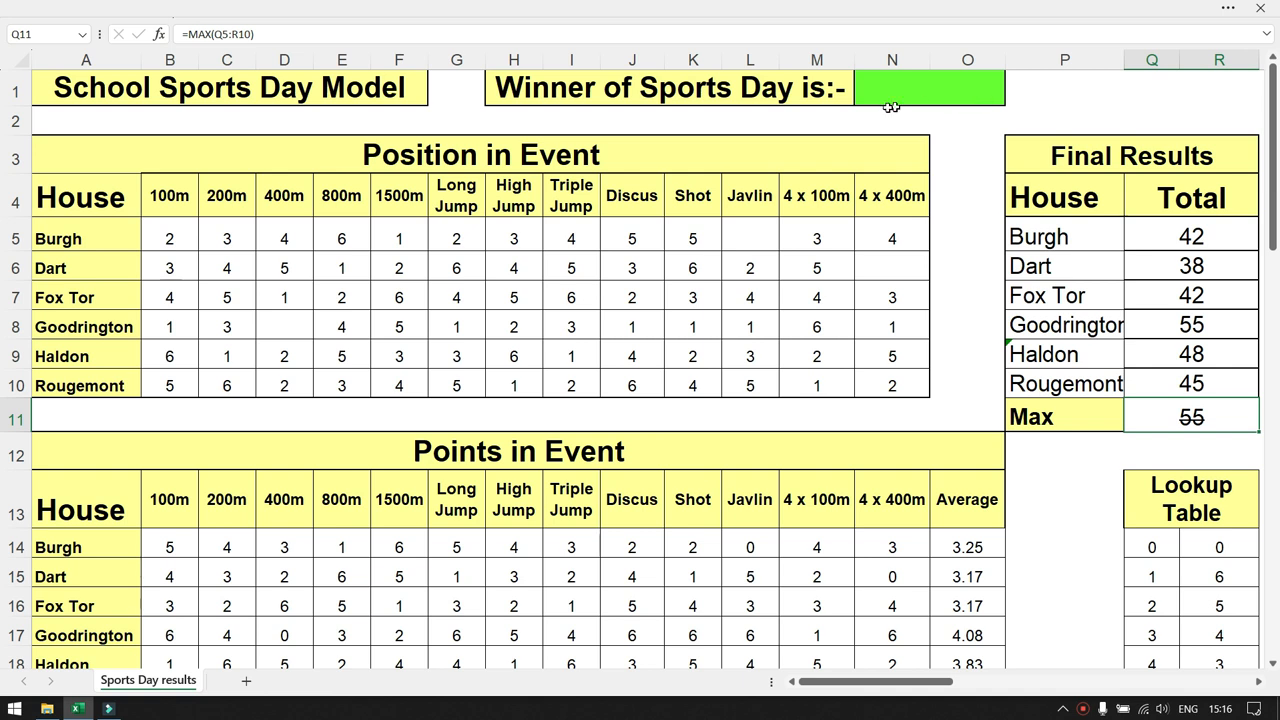
pyautogui.click(931, 94)
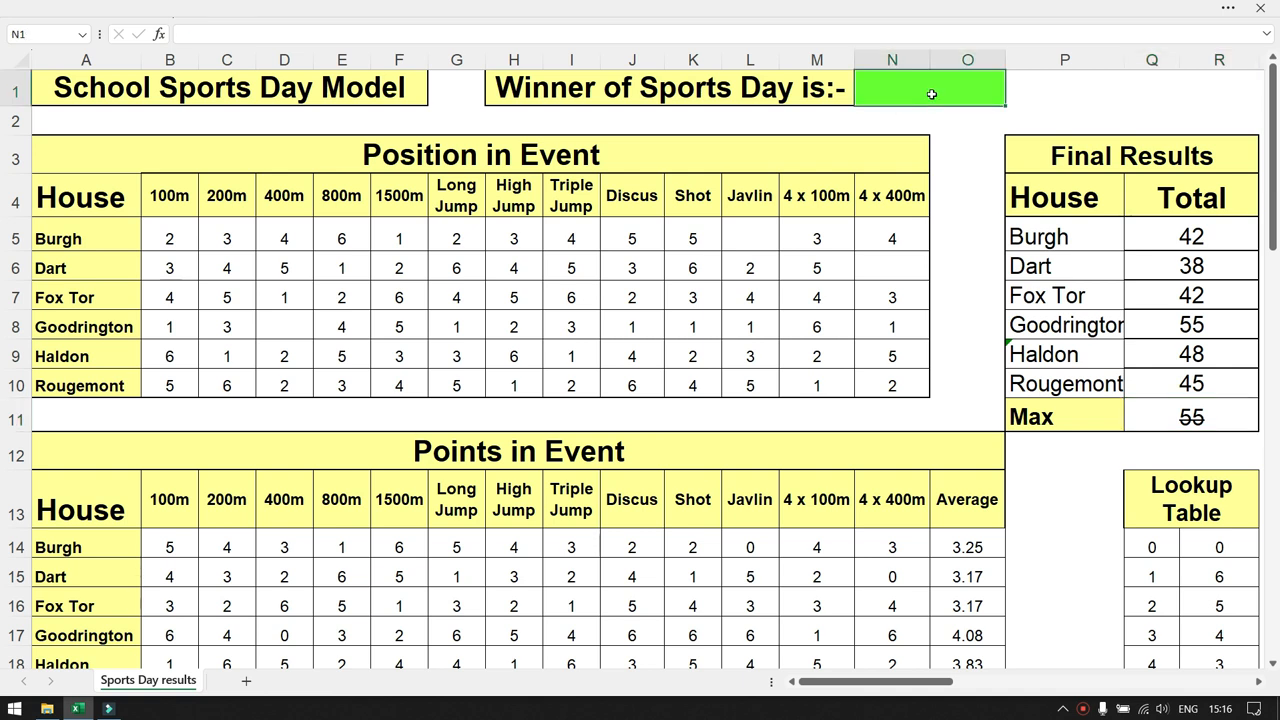
pyautogui.write('=')
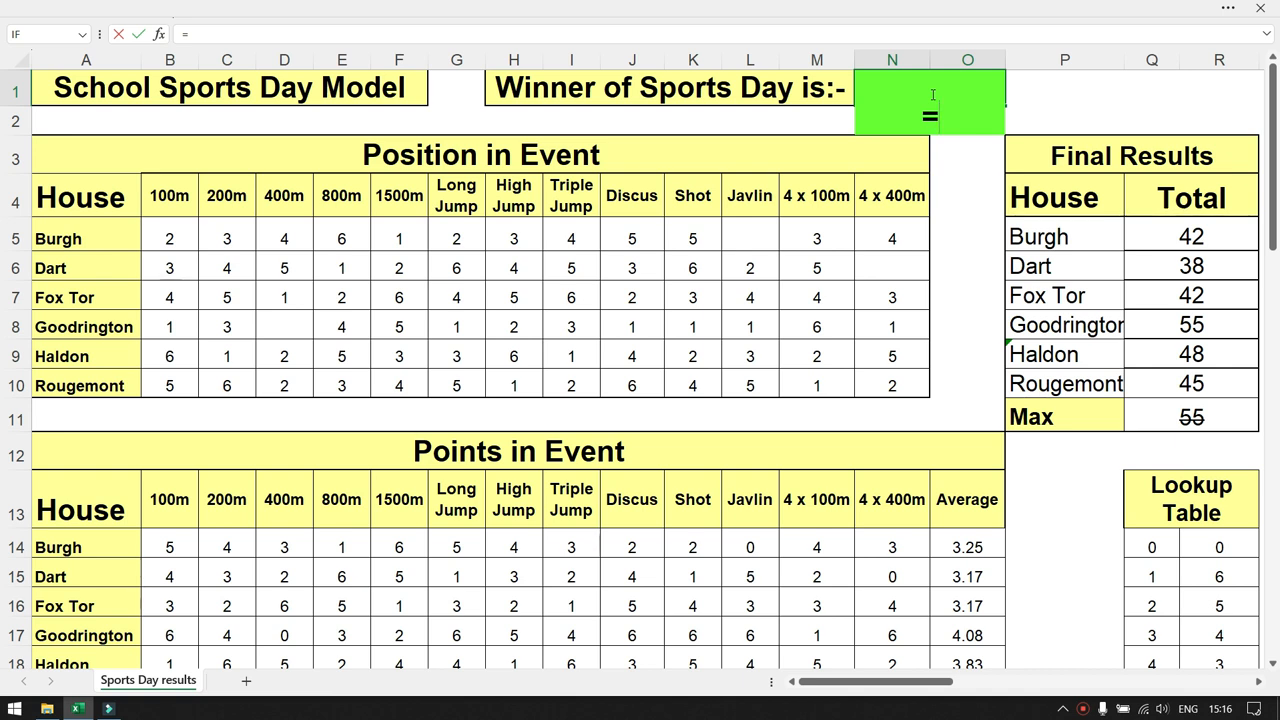
pyautogui.write('IF')
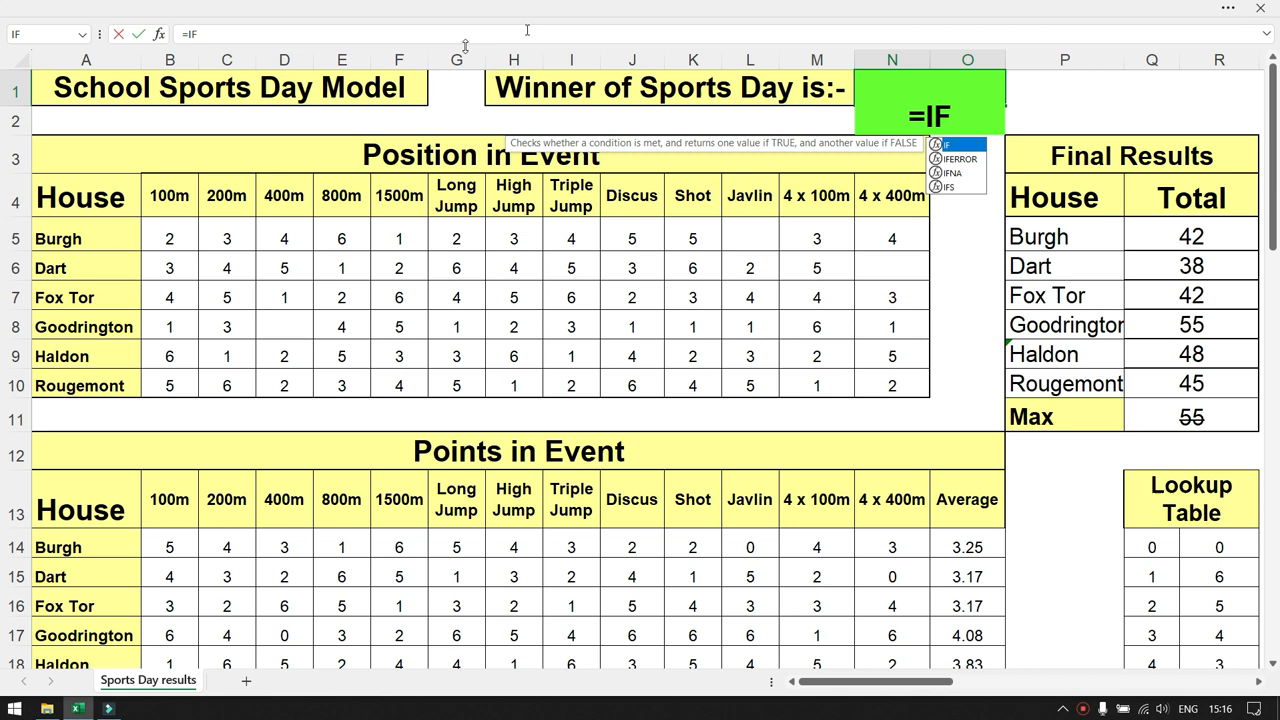
pyautogui.click(211, 34)
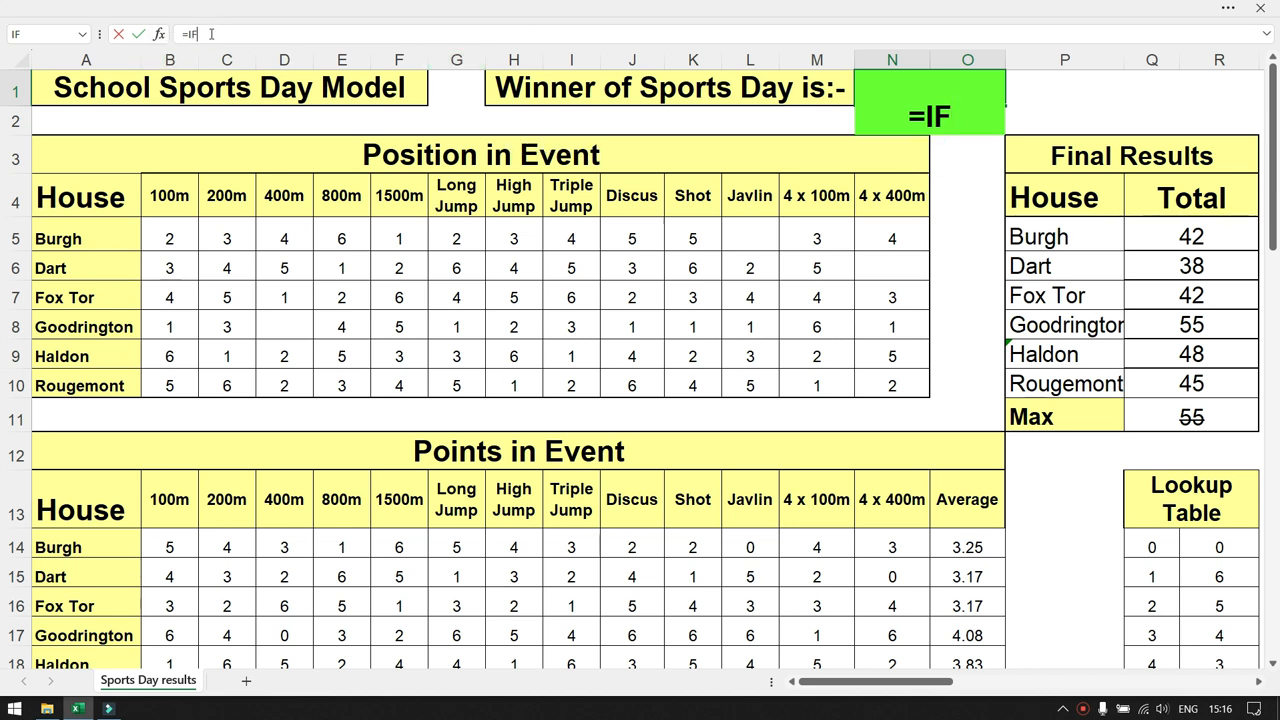
pyautogui.write('(')
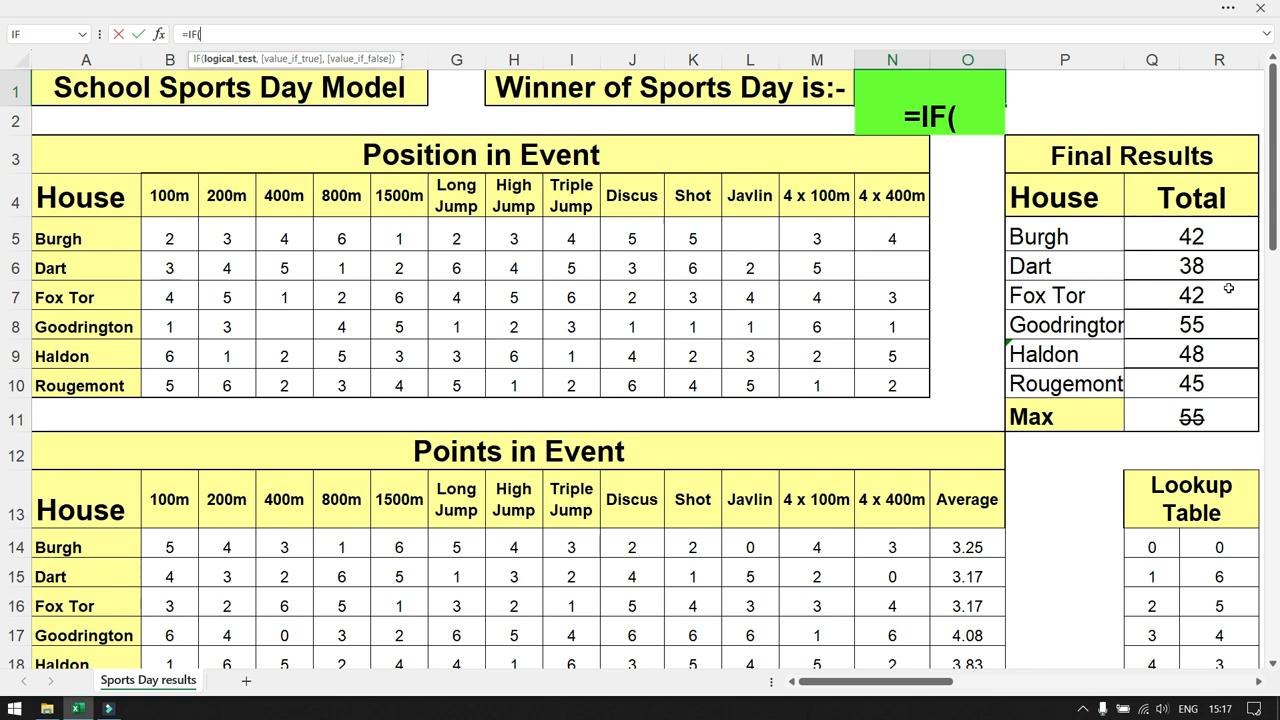
pyautogui.click(1190, 236)
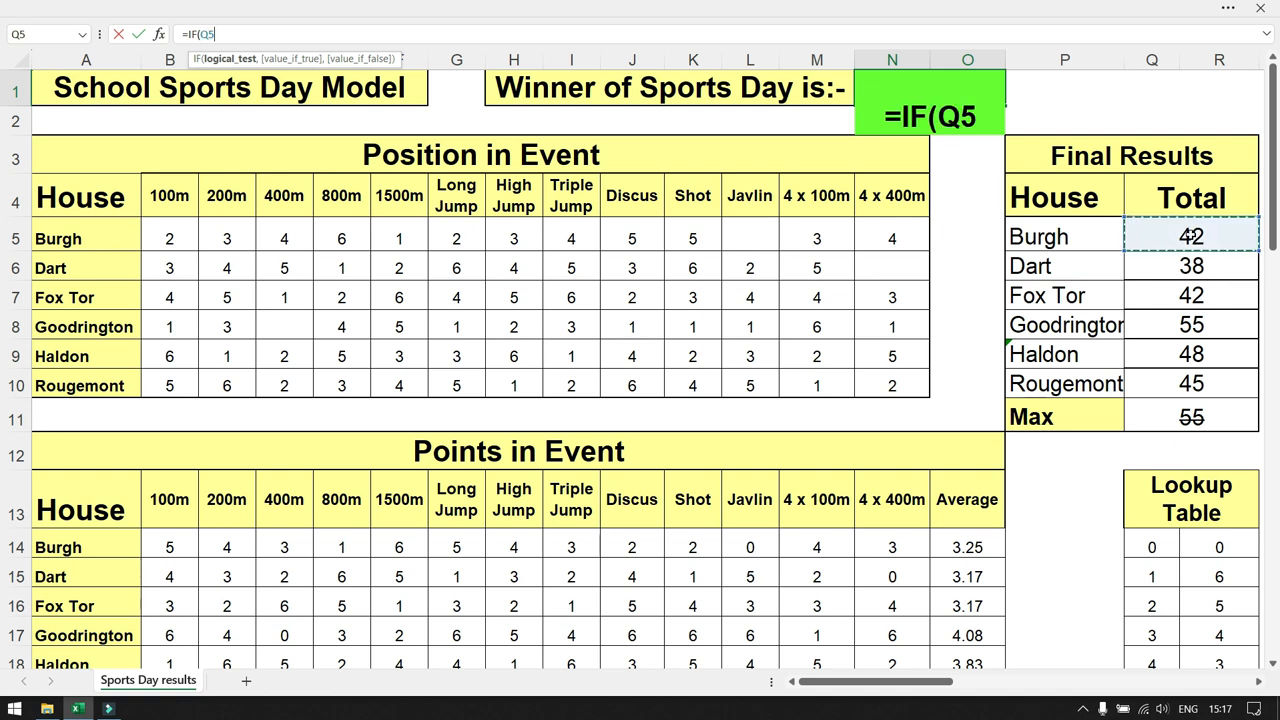
pyautogui.write('=')
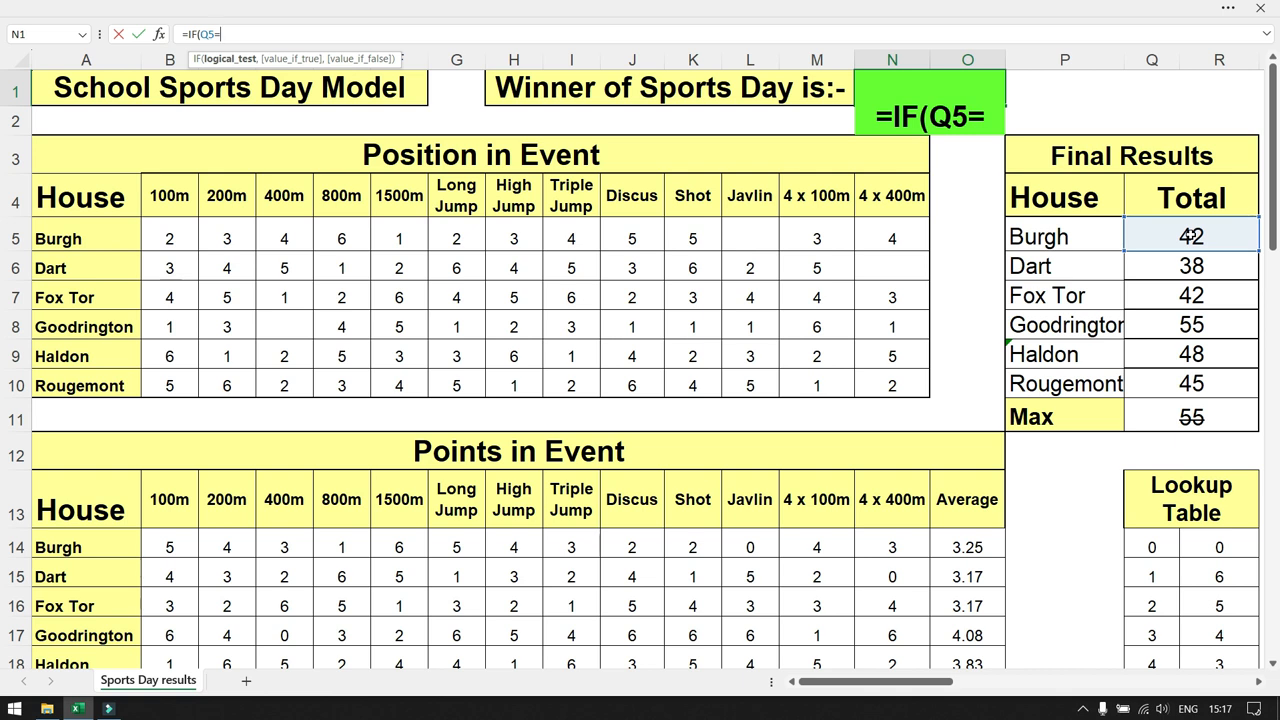
pyautogui.click(1207, 420)
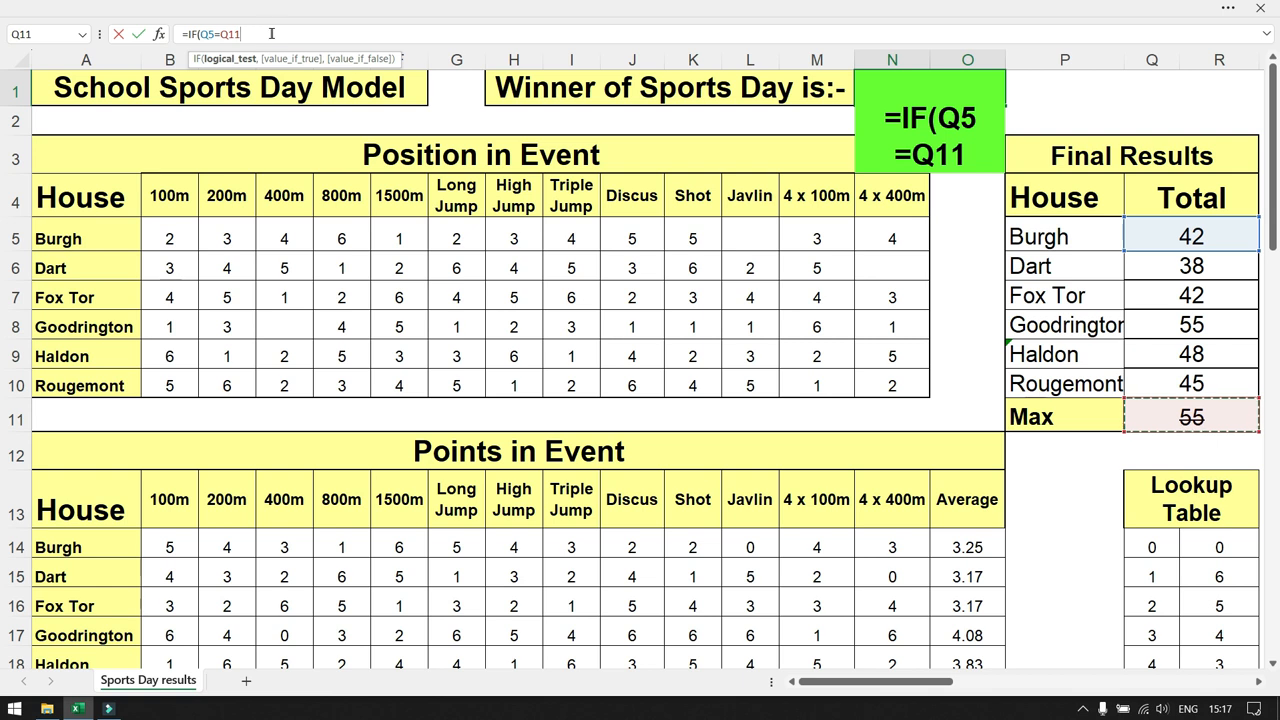
# Step: Complete the N1 formula to return P5 if true and FALSE otherwise, as =IF(Q5=Q11,P5,FALSE)
pyautogui.write(',')
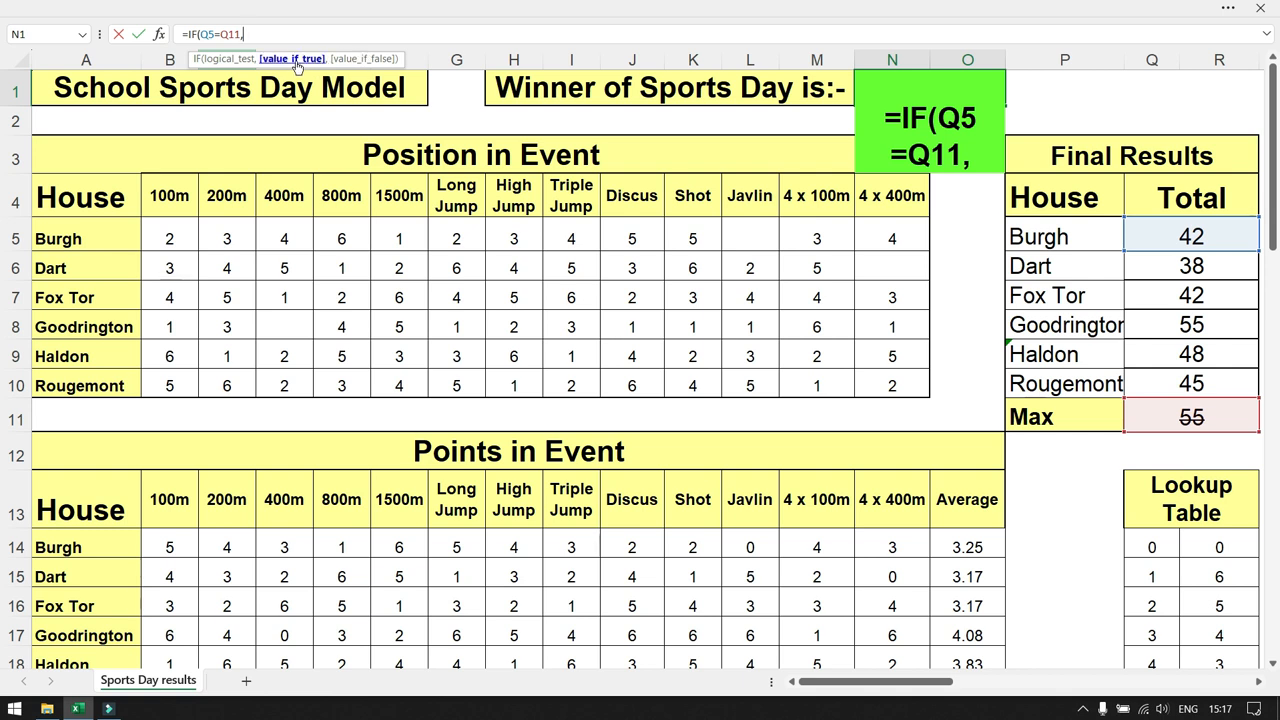
pyautogui.click(1068, 236)
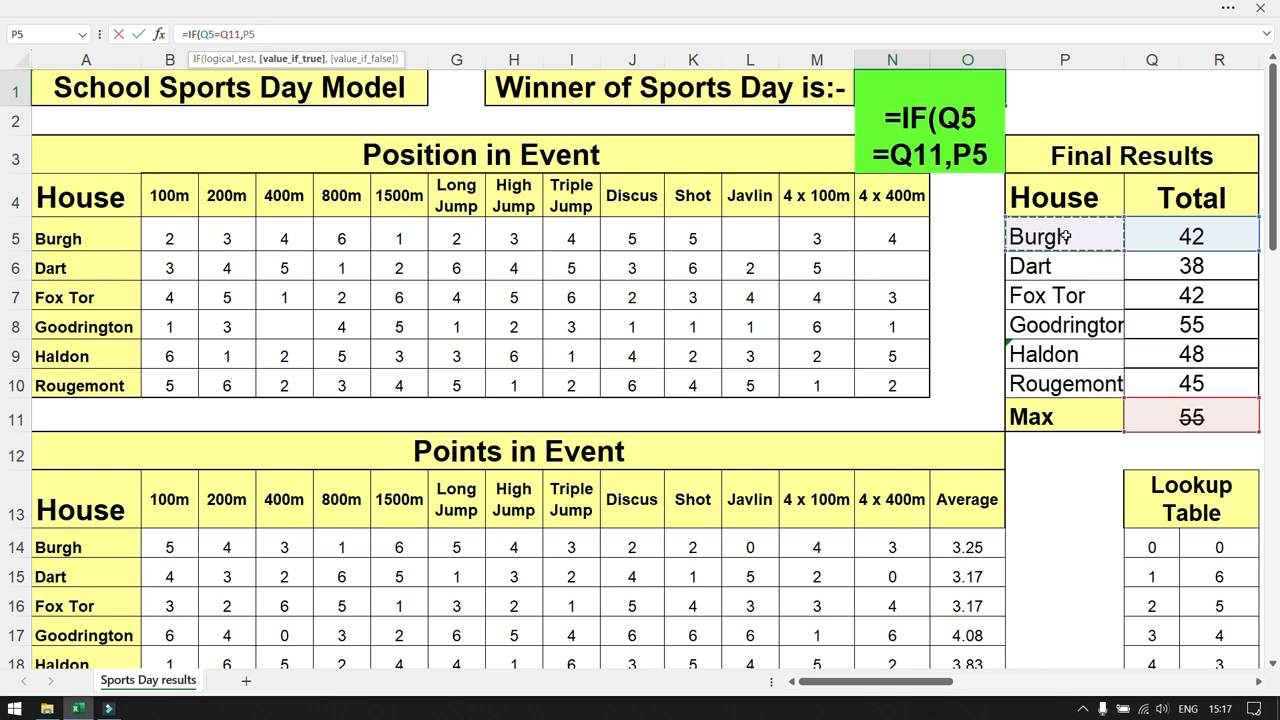
pyautogui.write(',')
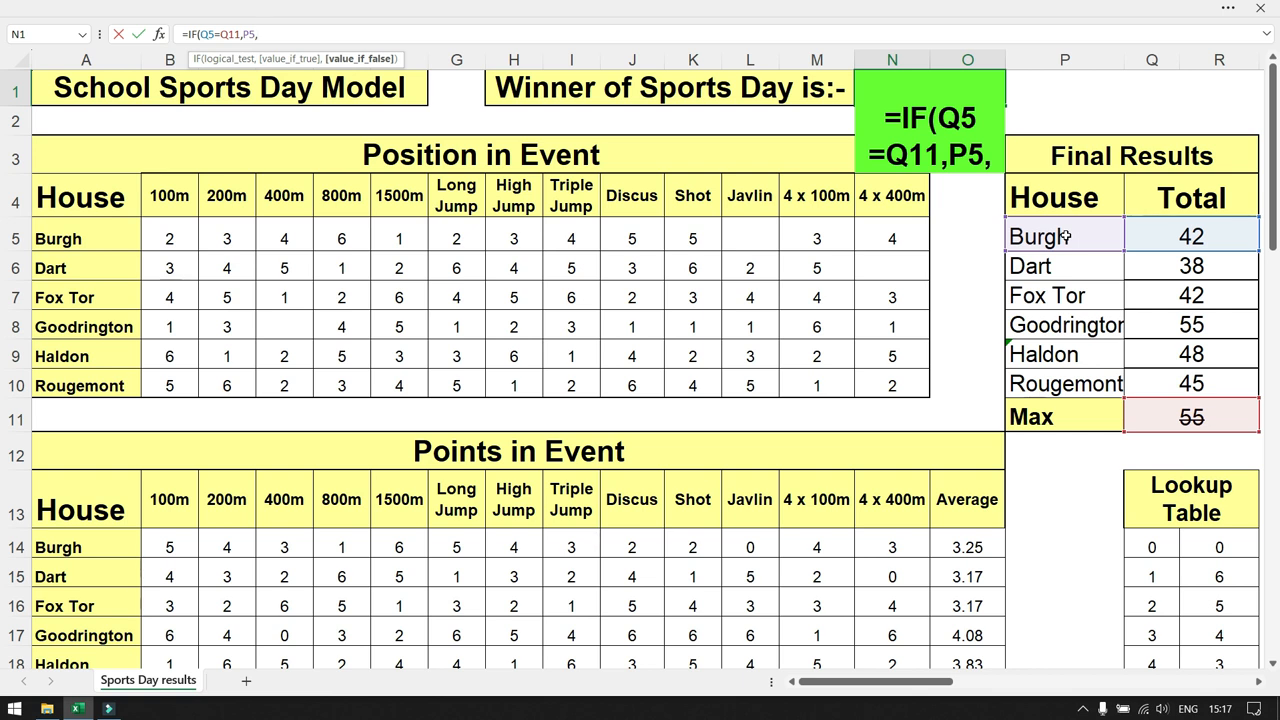
pyautogui.write('F')
pyautogui.write('A')
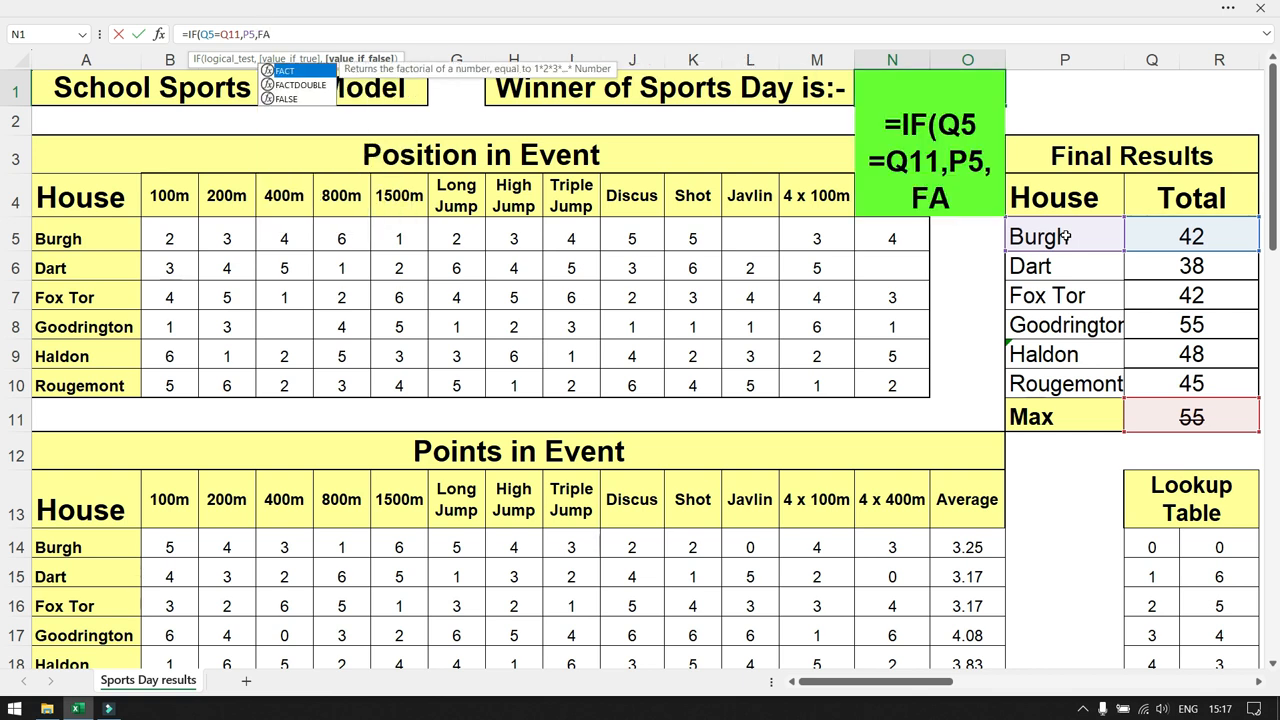
pyautogui.write('LSE)')
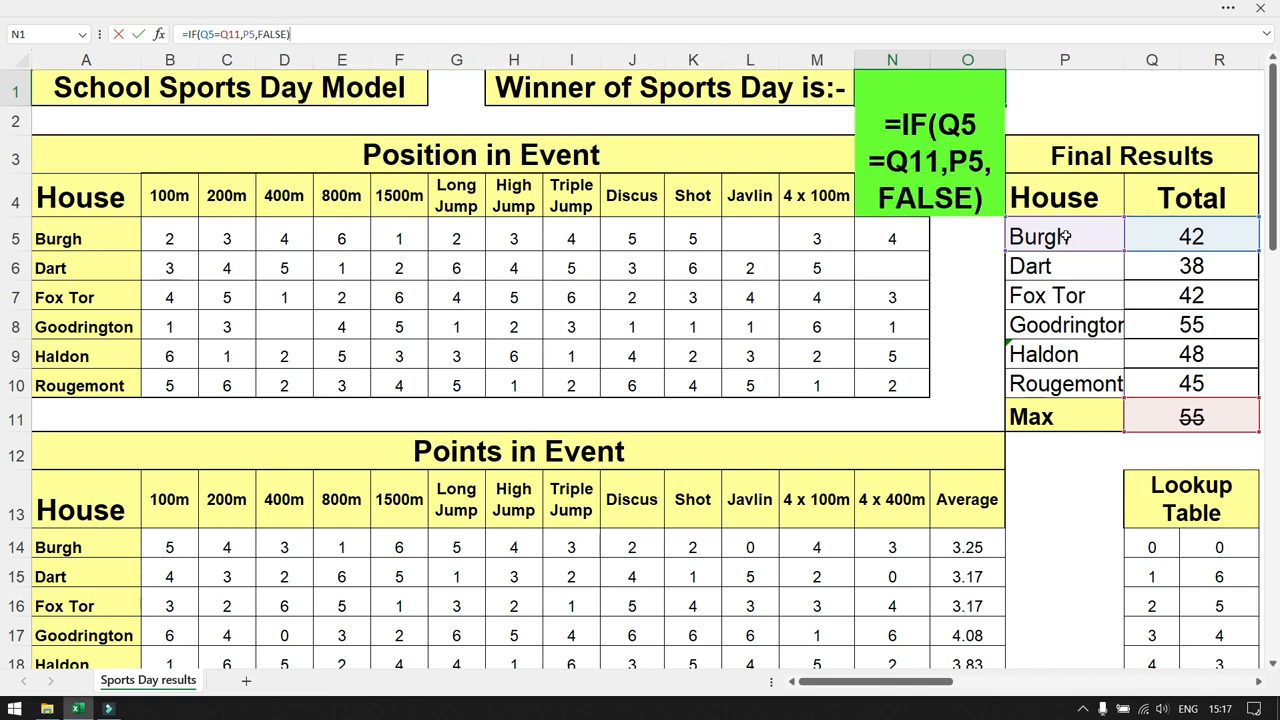
pyautogui.press('Return')
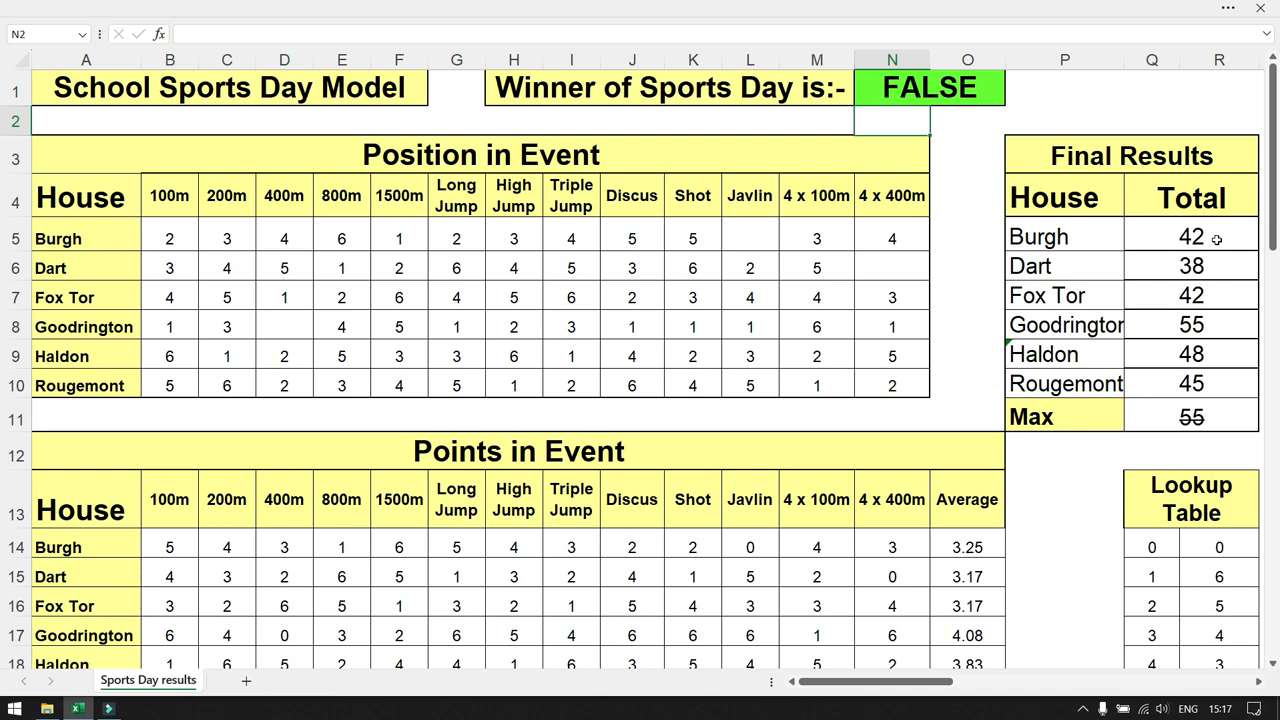
# Step: Test the winner formula by setting Burgh's total in Q5 to 55, and undo that change
pyautogui.click(1186, 237)
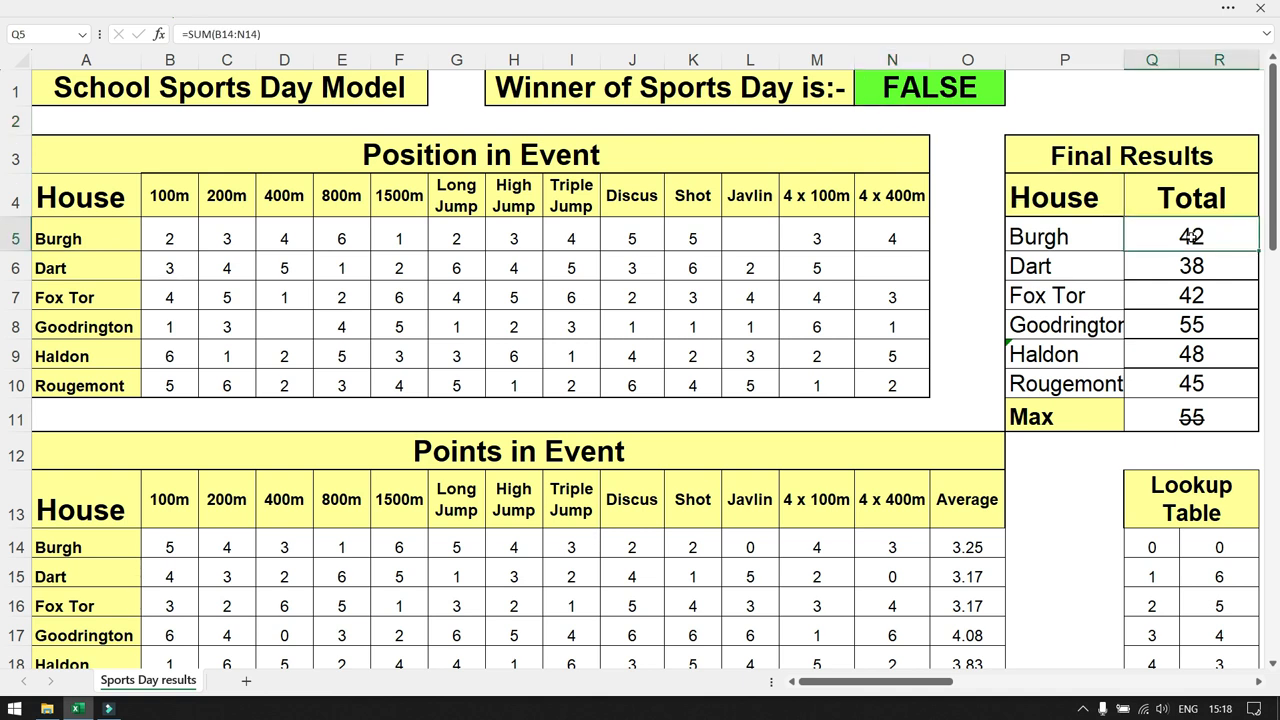
pyautogui.write('55')
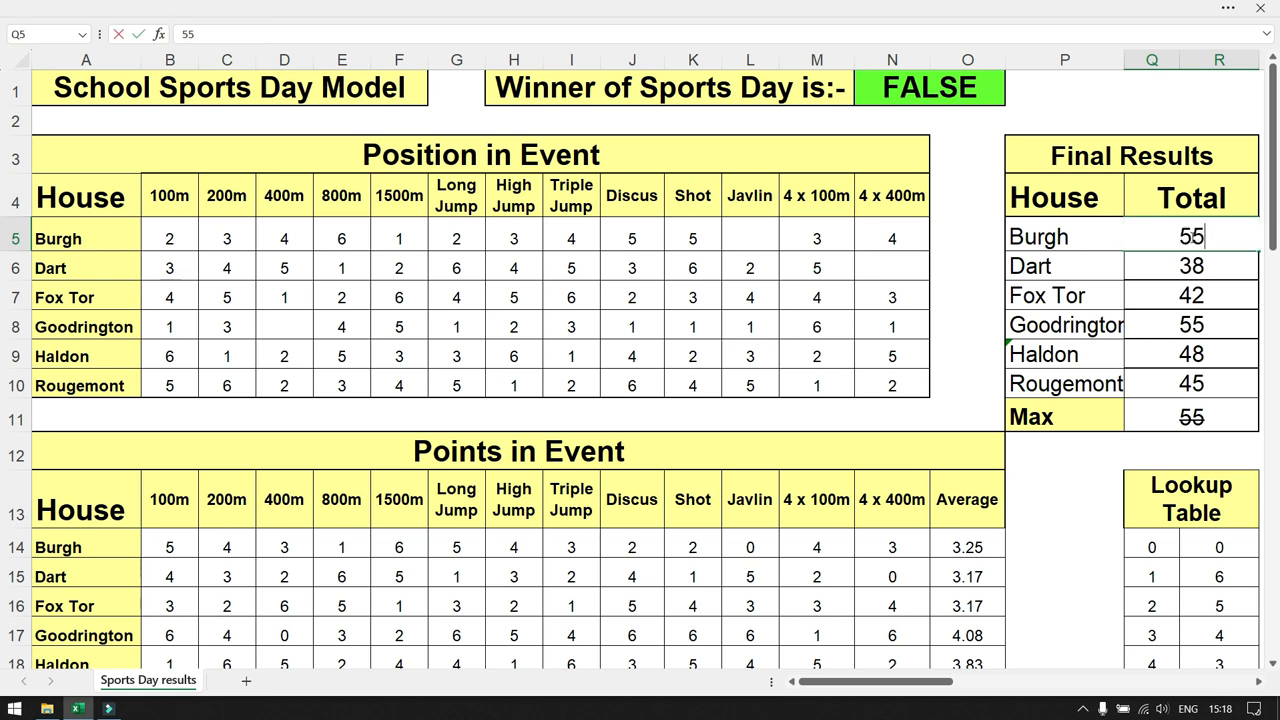
pyautogui.press('Return')
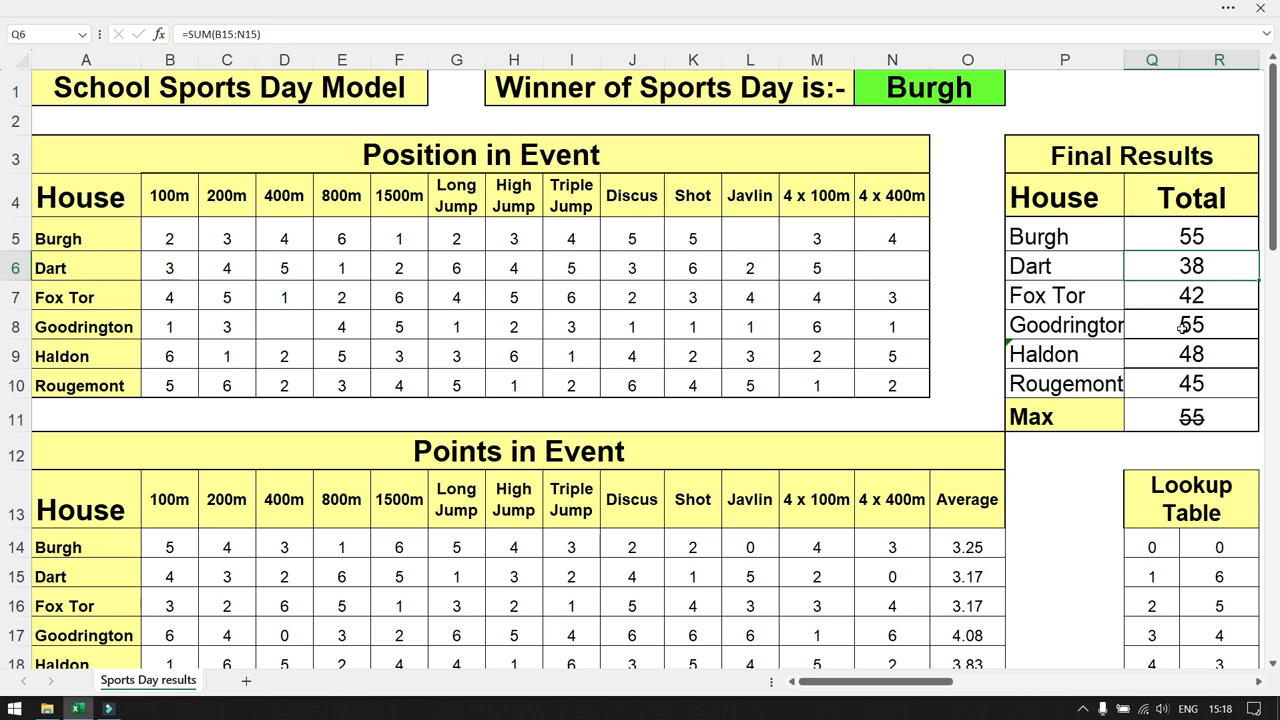
pyautogui.hotkey('ctrl', 'z')
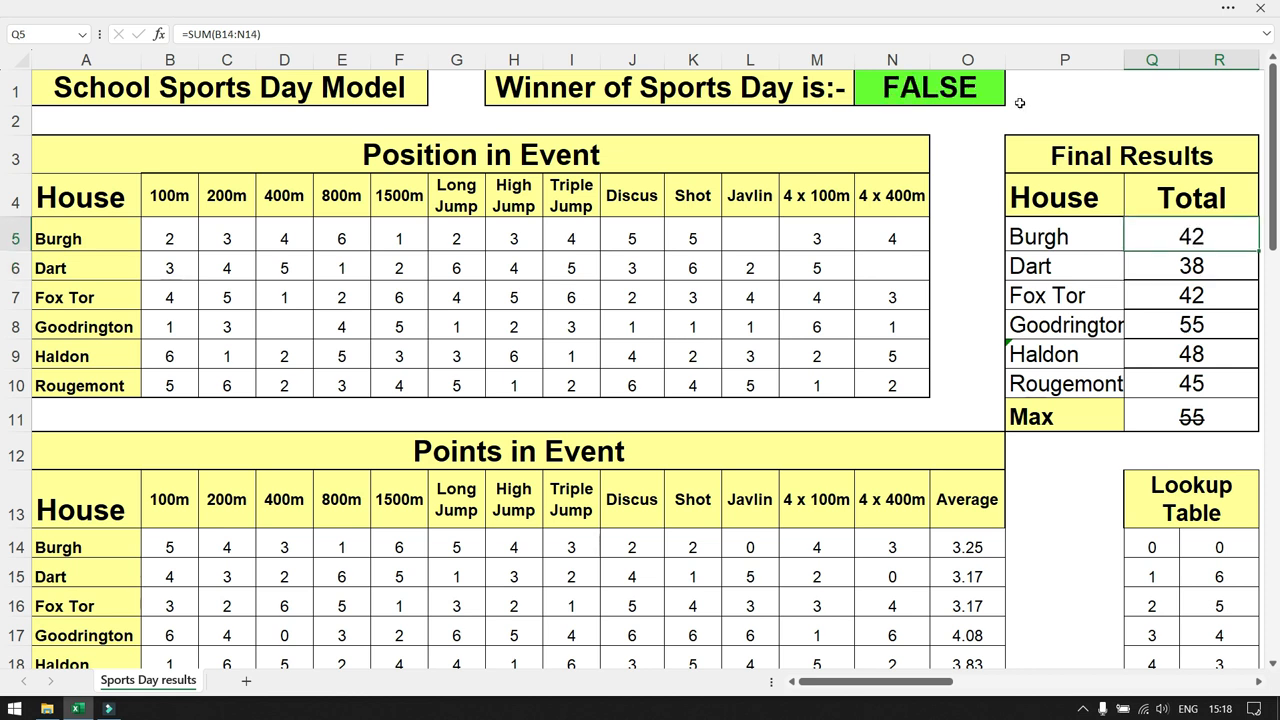
# Step: Replace FALSE in the N1 formula with a nested IF testing whether Dart's total Q6 equals Q11
pyautogui.click(932, 93)
pyautogui.click(884, 33)
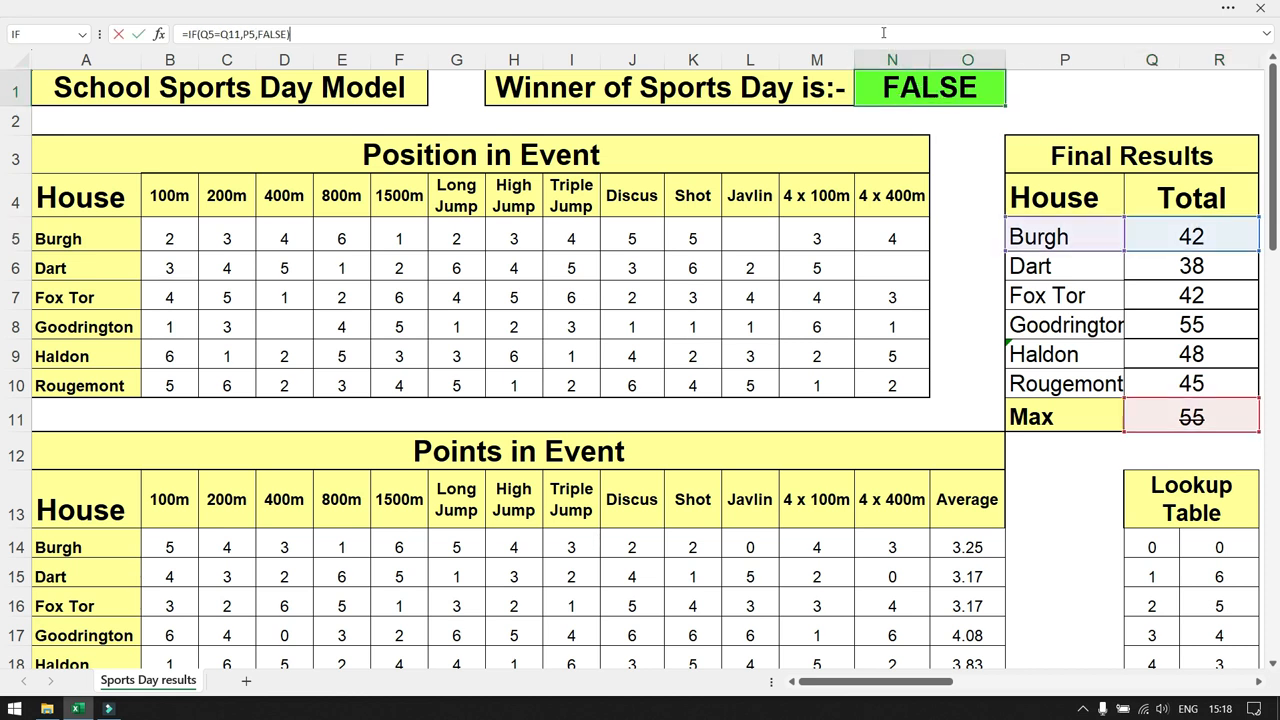
pyautogui.doubleClick(272, 35)
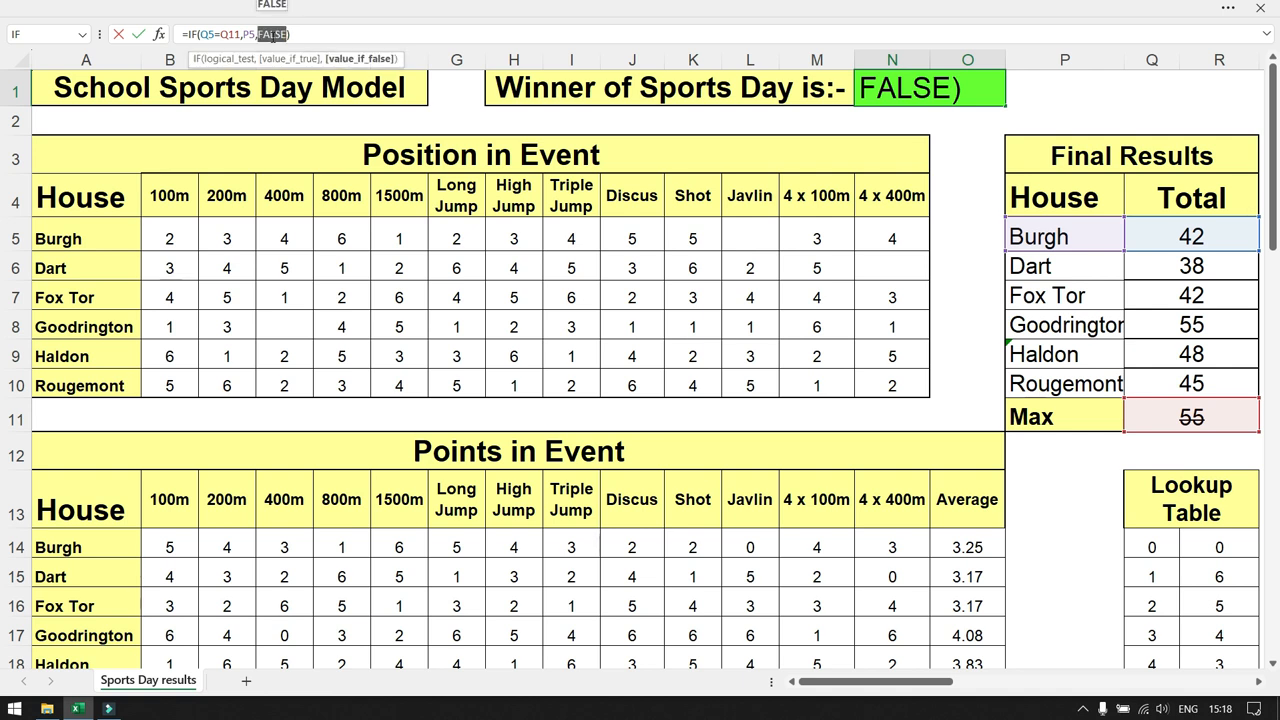
pyautogui.write('IF(')
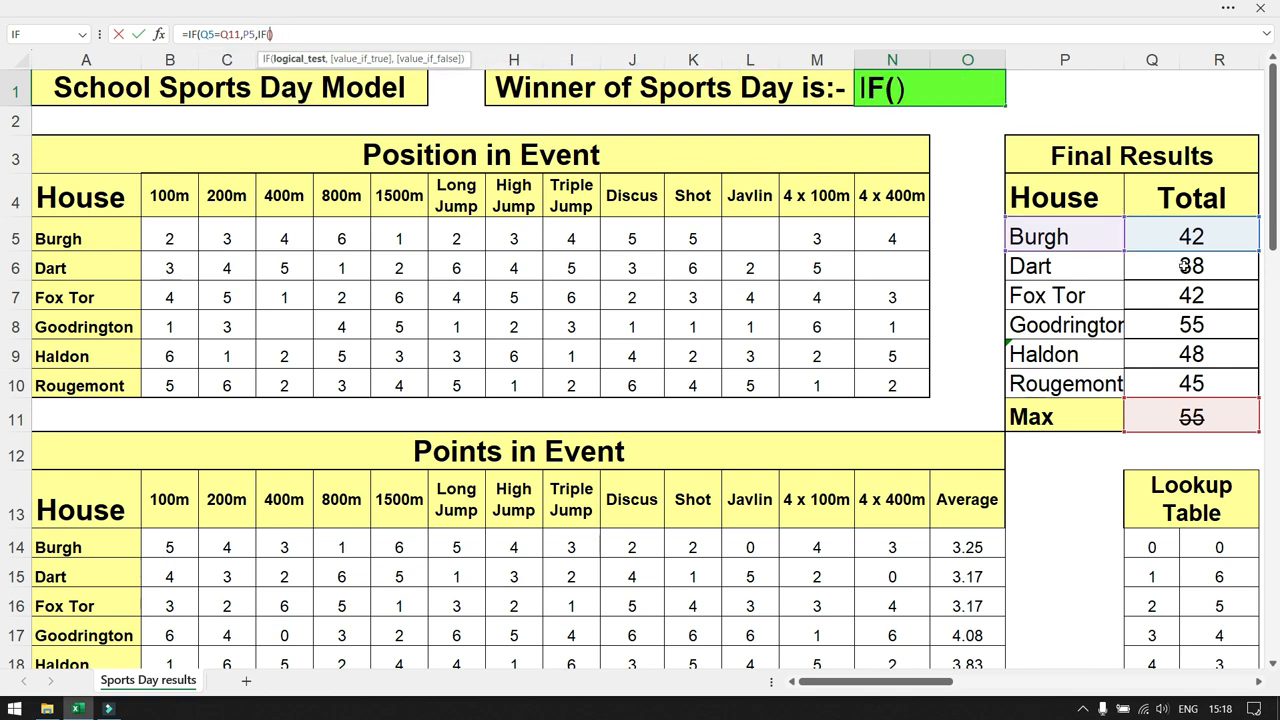
pyautogui.click(1184, 265)
pyautogui.write('=')
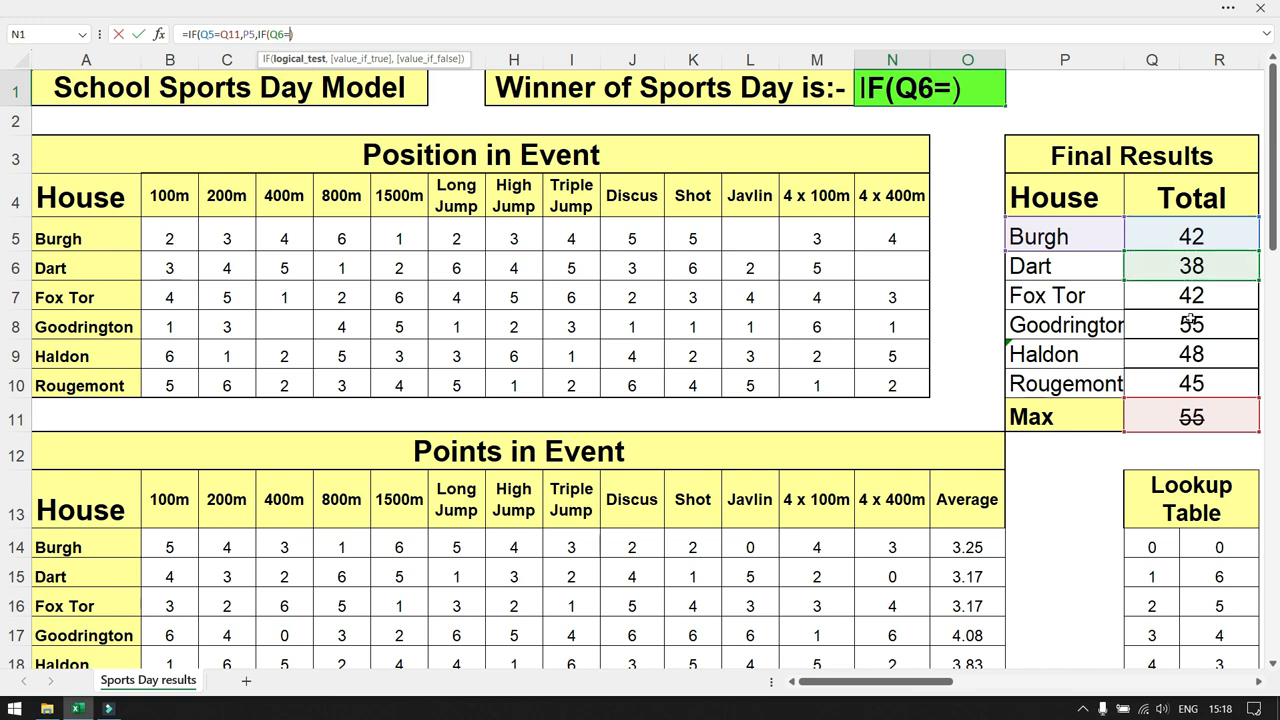
pyautogui.click(1187, 414)
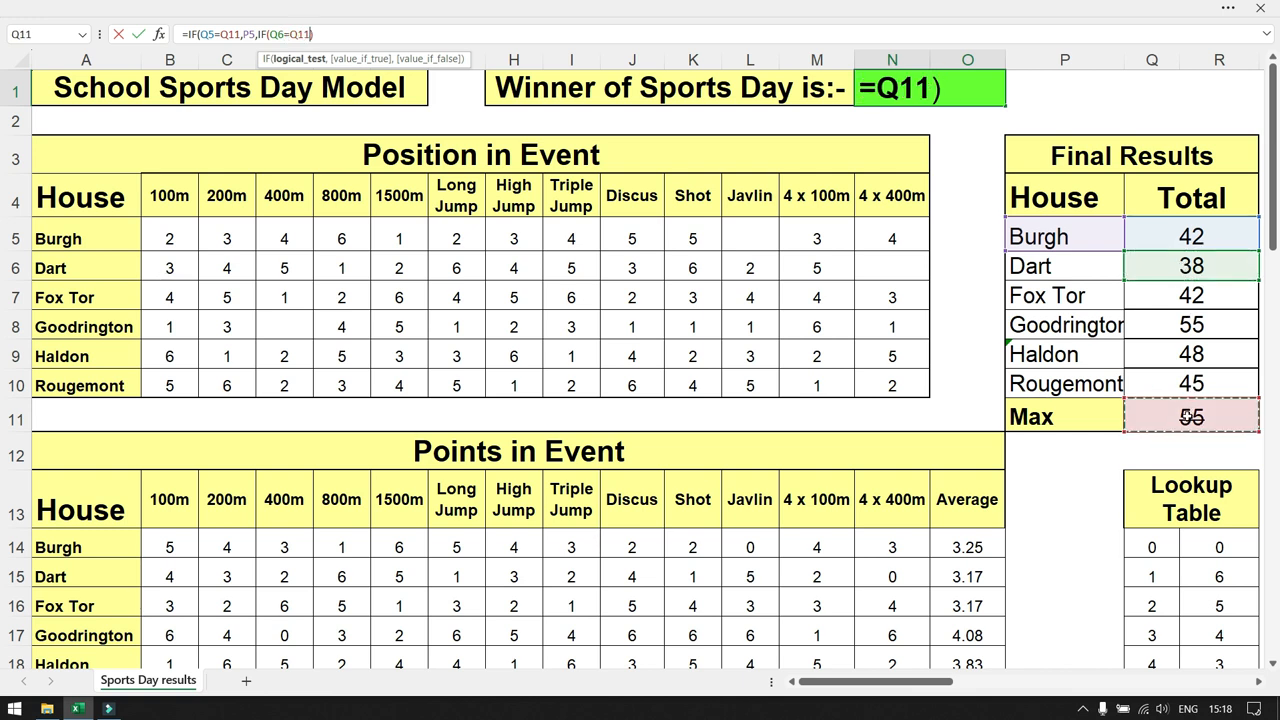
pyautogui.write(',')
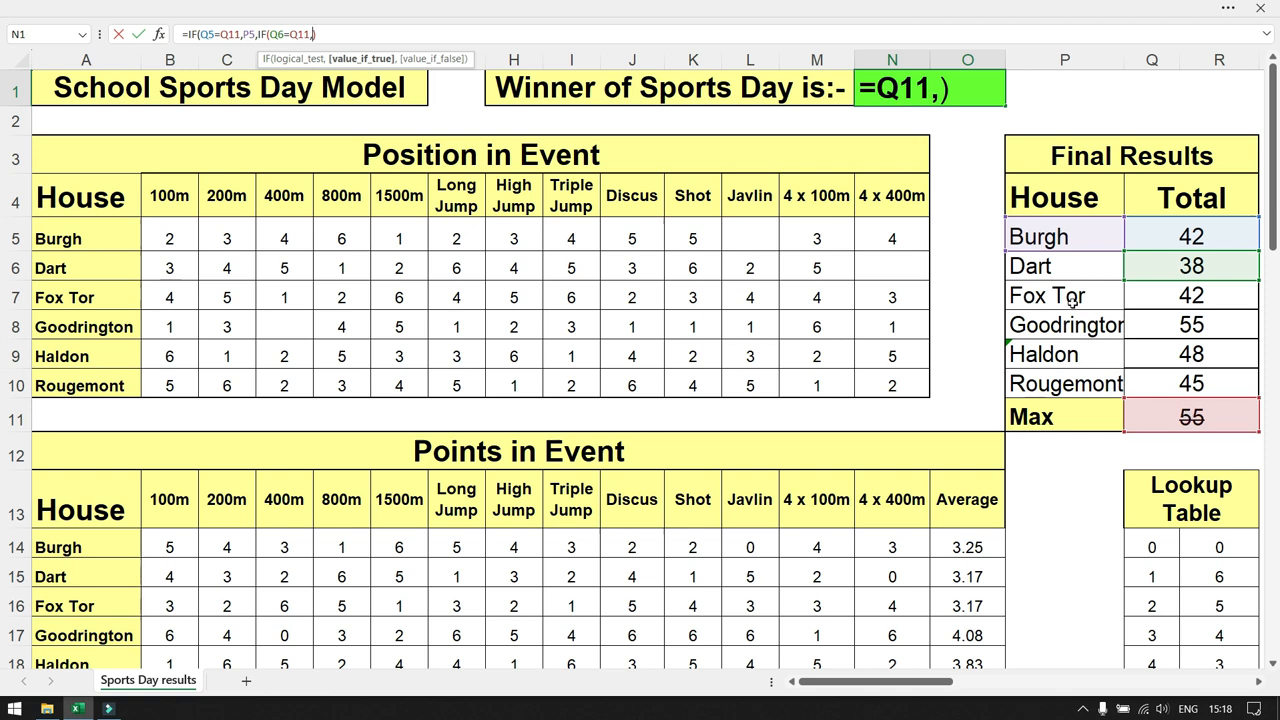
# Step: Finish the nested IF with P6 if true and FALSE otherwise, giving =IF(Q5=Q11,P5,IF(Q6=Q11,P6,FALSE))
pyautogui.click(1037, 258)
pyautogui.write(',')
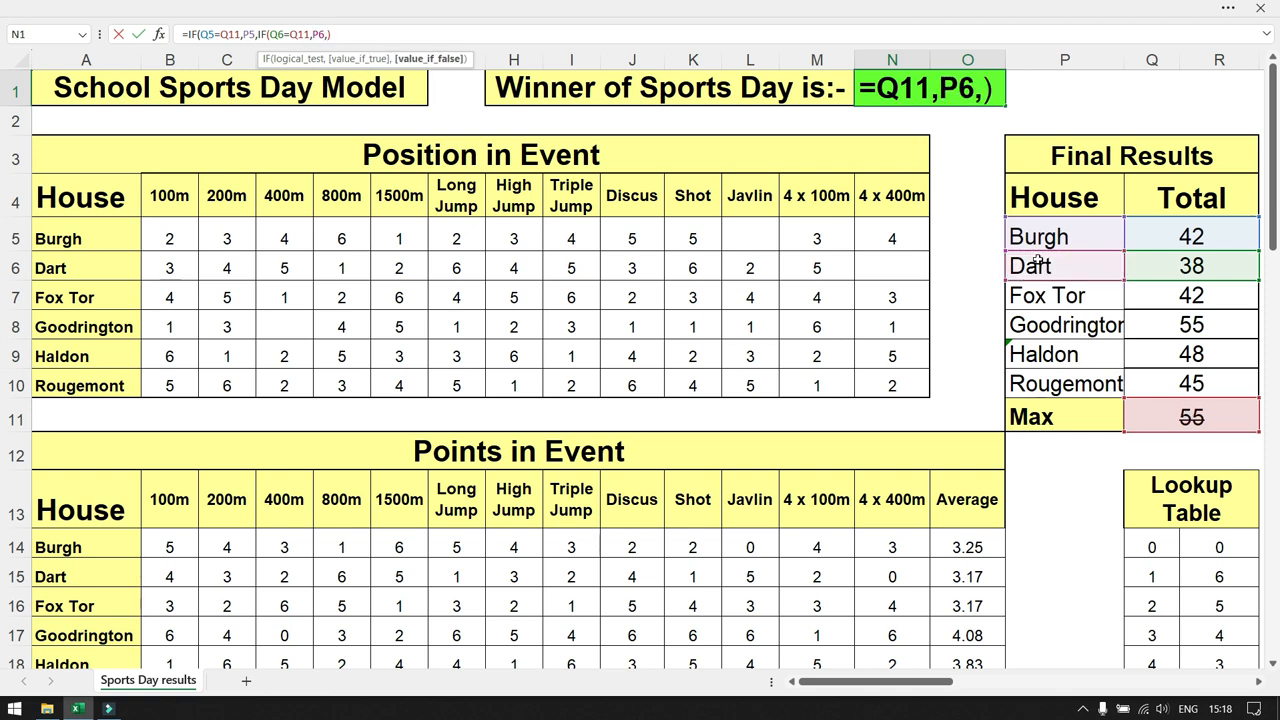
pyautogui.write('FLASE)')
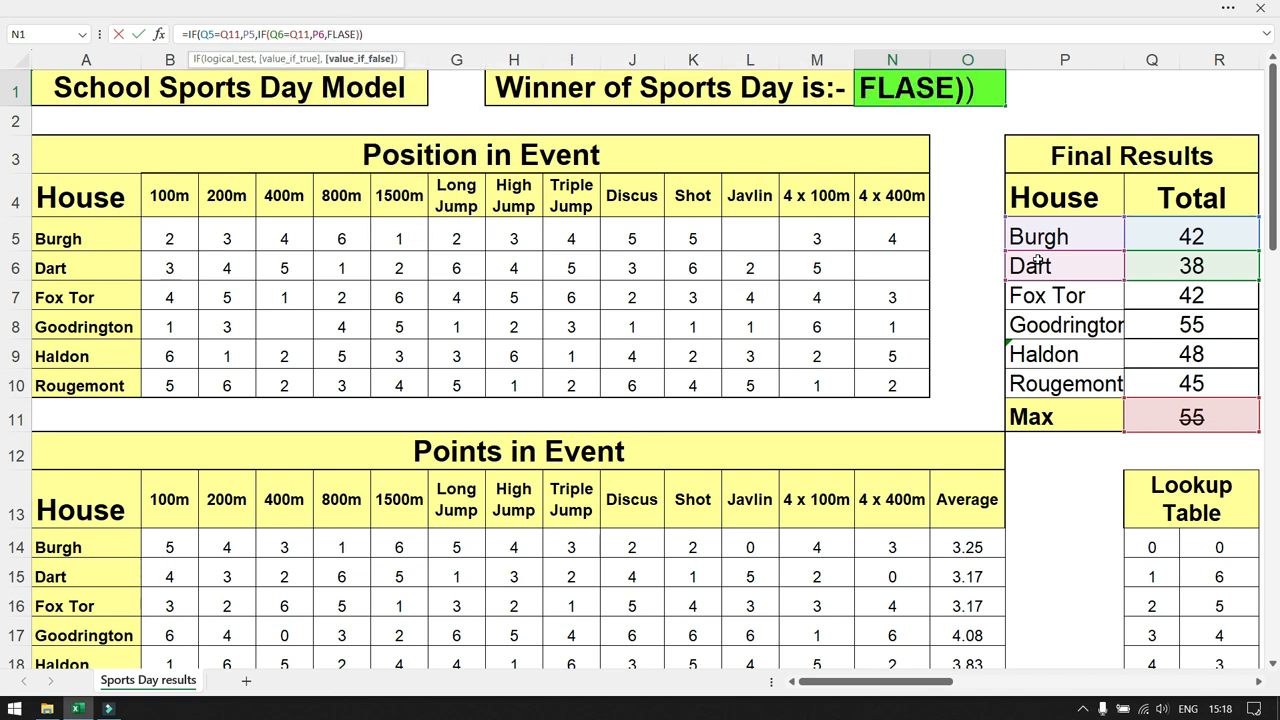
pyautogui.press('BackSpace')
pyautogui.press('BackSpace')
pyautogui.press('BackSpace')
pyautogui.press('BackSpace')
pyautogui.press('BackSpace')
pyautogui.write('ALSE)')
pyautogui.press('Return')
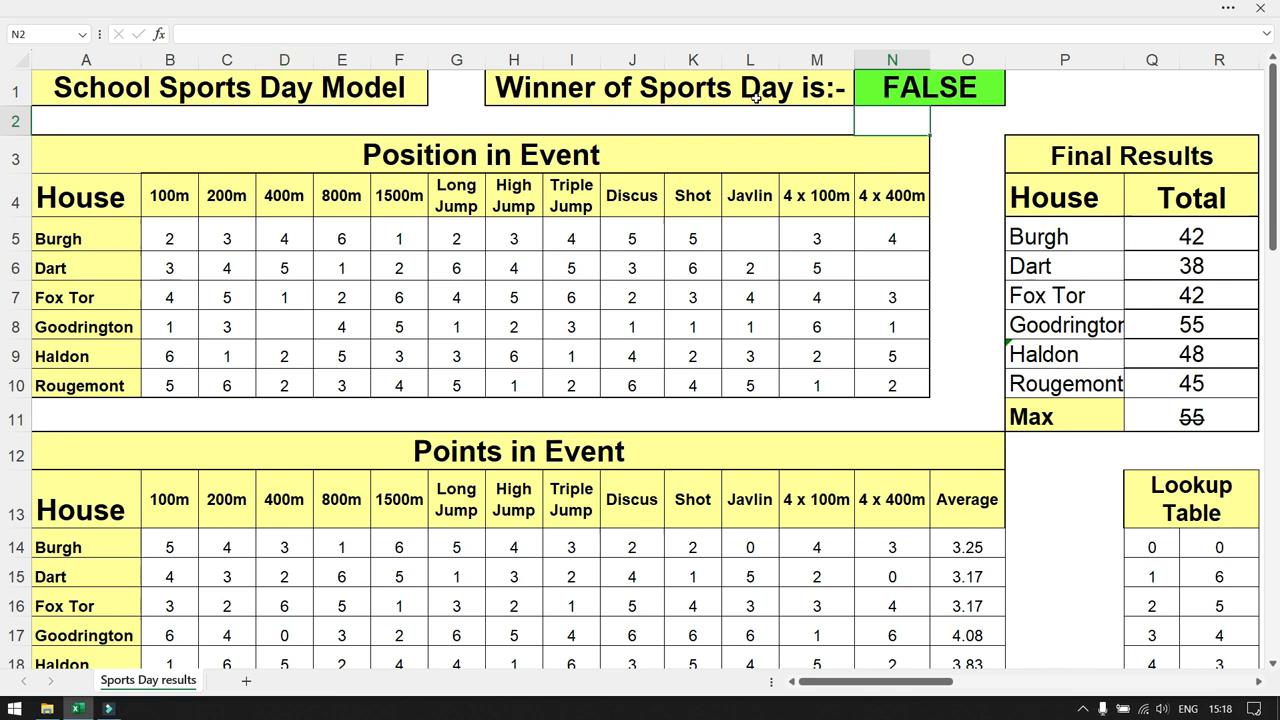
# Step: Try misspelling FALSE as FLSE in the N1 formula, and restore the correct spelling
pyautogui.click(958, 80)
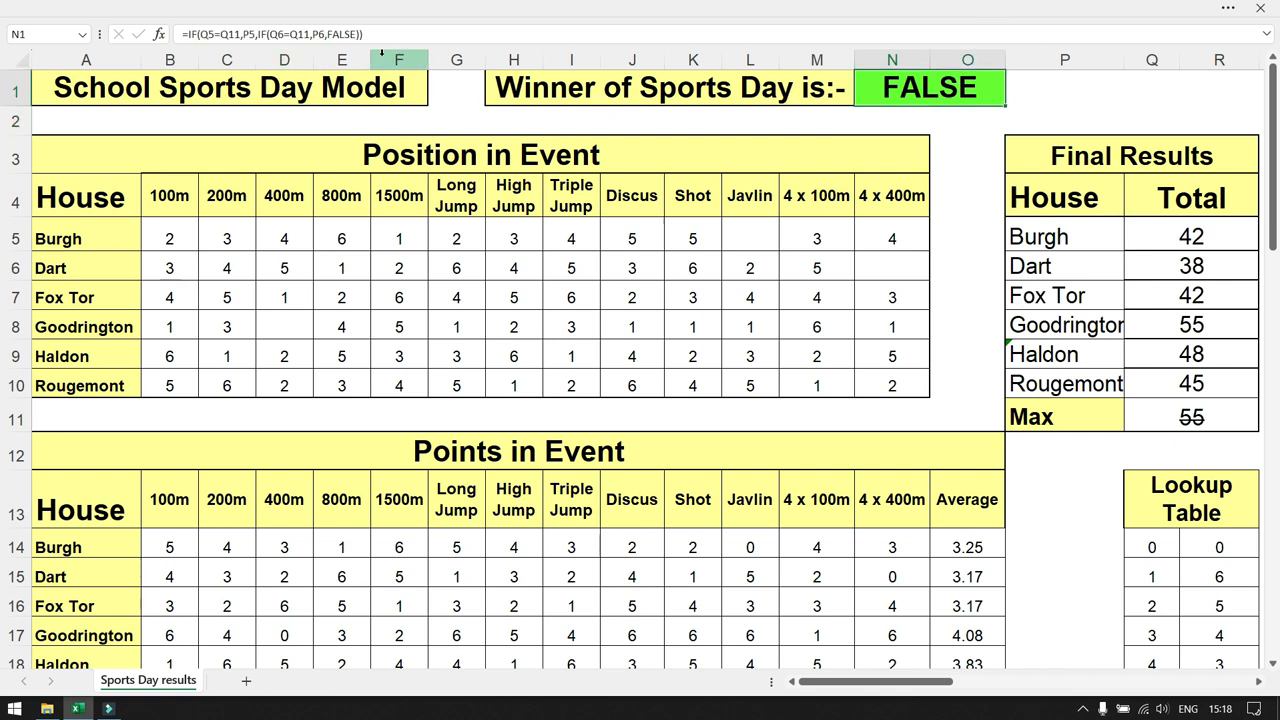
pyautogui.click(339, 34)
pyautogui.press('BackSpace')
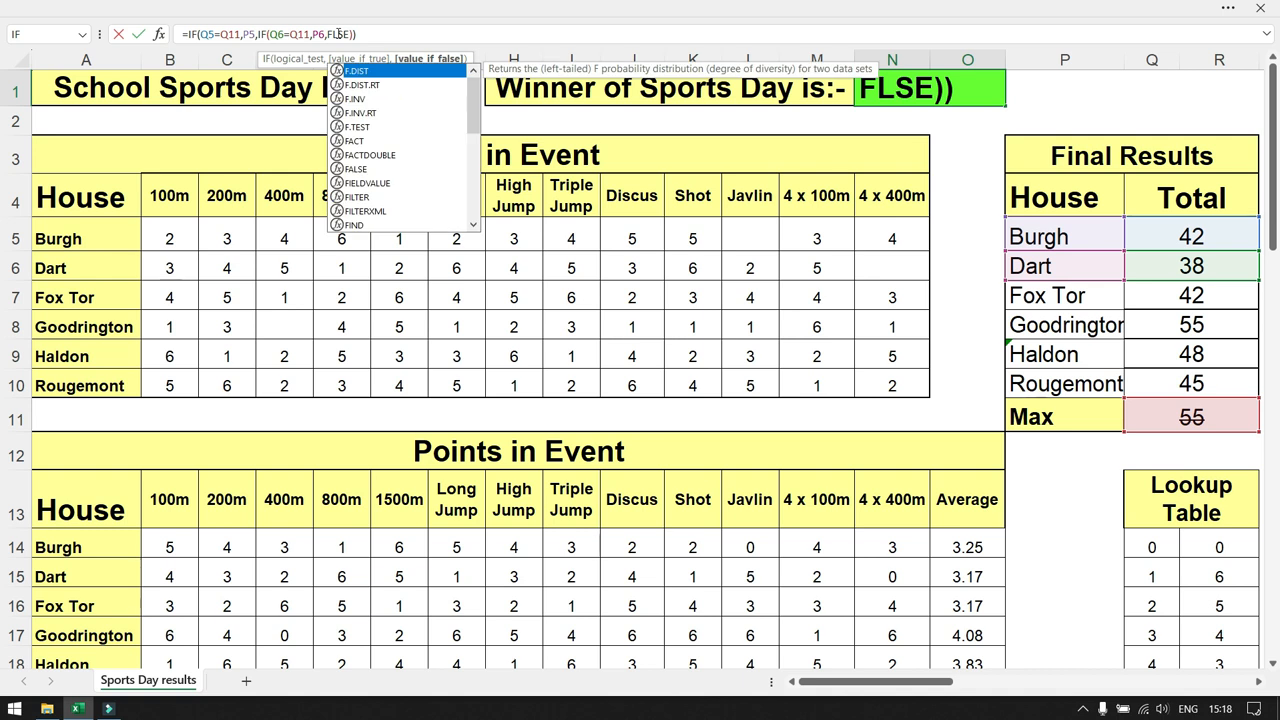
pyautogui.press('Return')
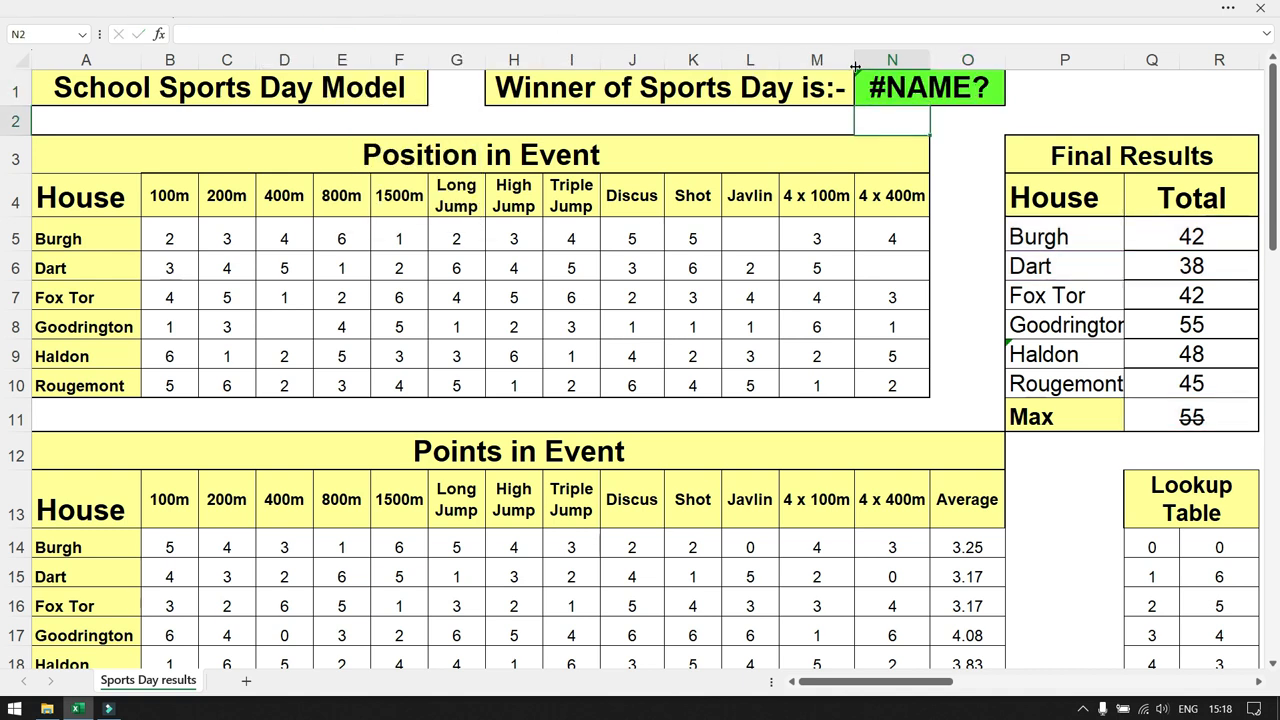
pyautogui.click(966, 92)
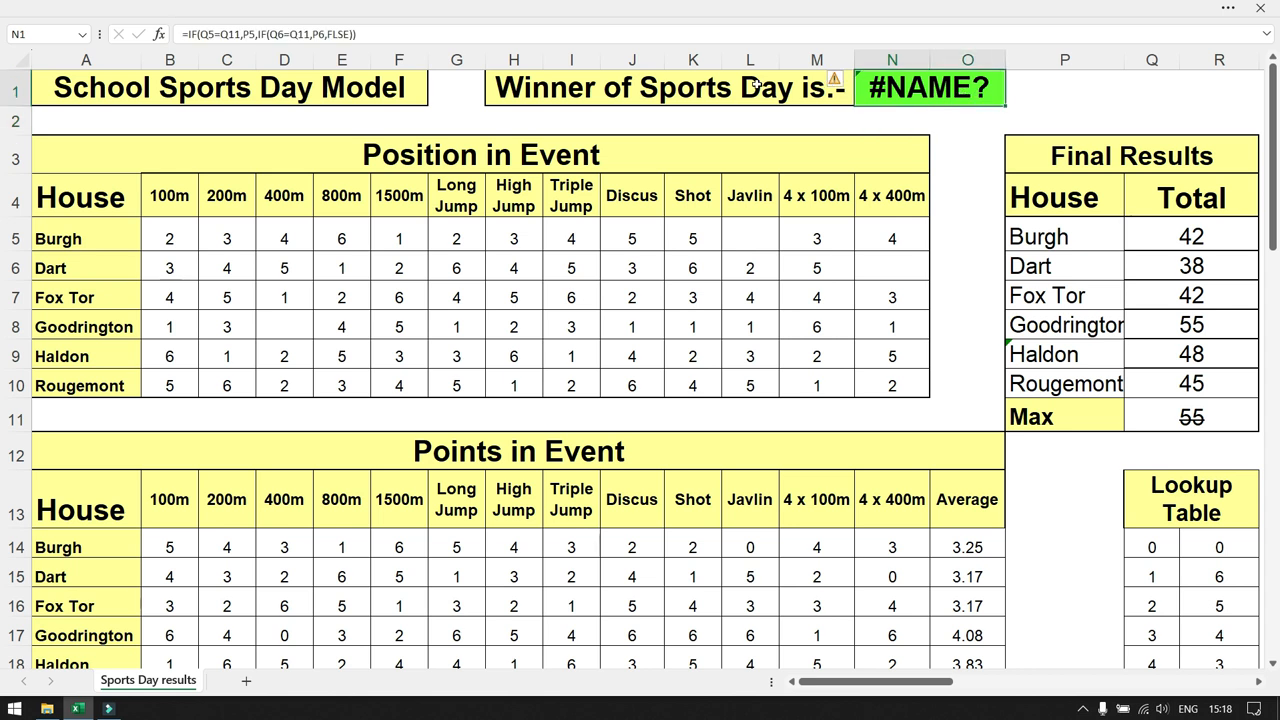
pyautogui.click(332, 33)
pyautogui.write('A')
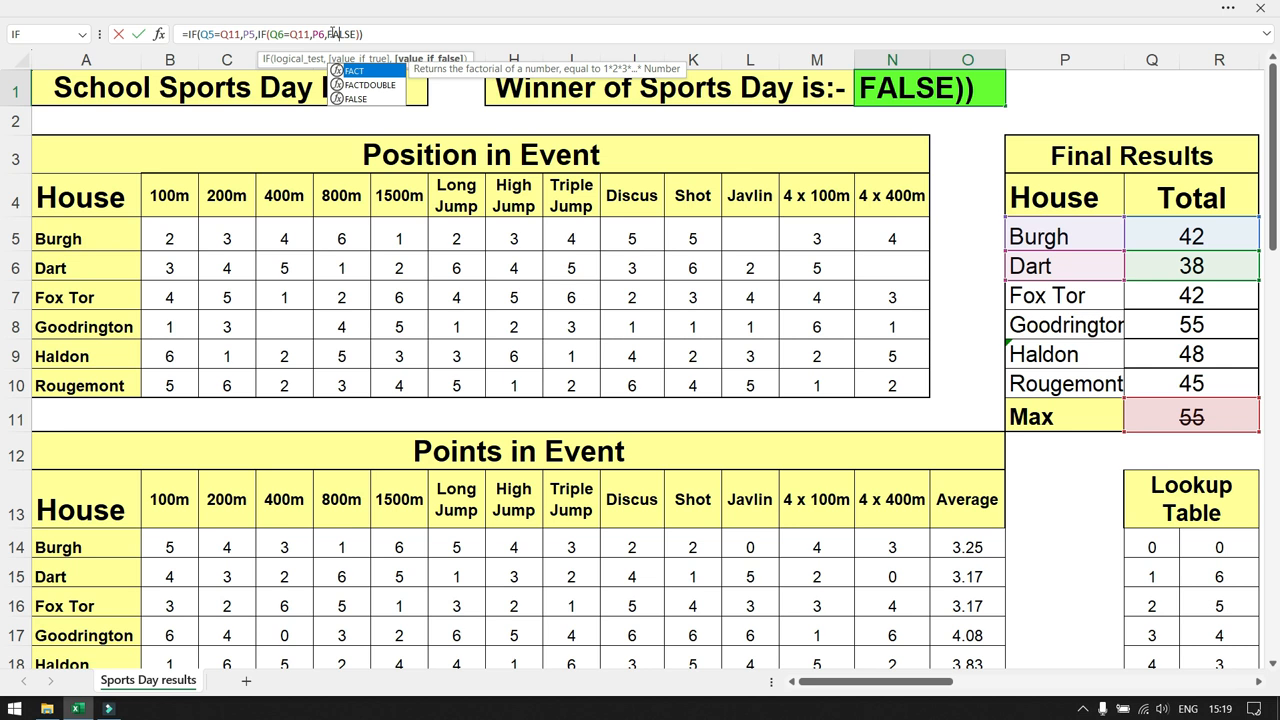
pyautogui.press('Return')
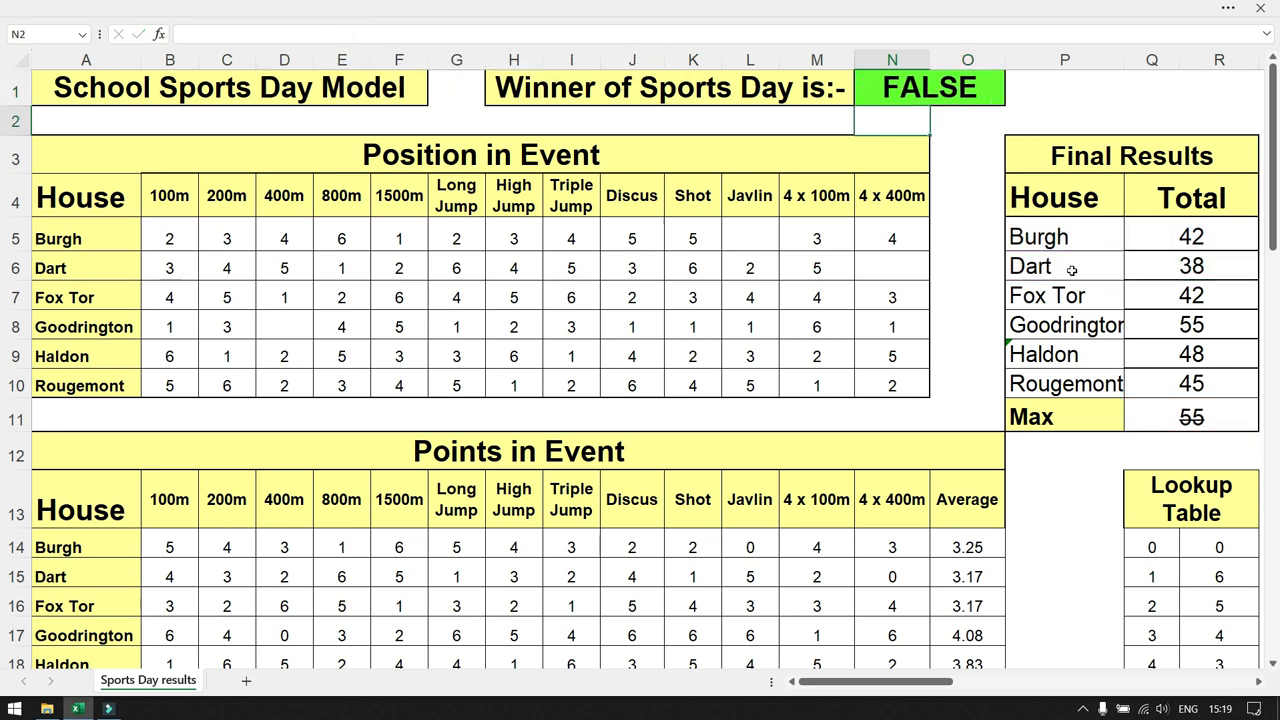
# Step: Replace FALSE in the N1 formula with a nested IF testing whether Fox Tor's total Q7 equals the maximum in Q11
pyautogui.click(1195, 263)
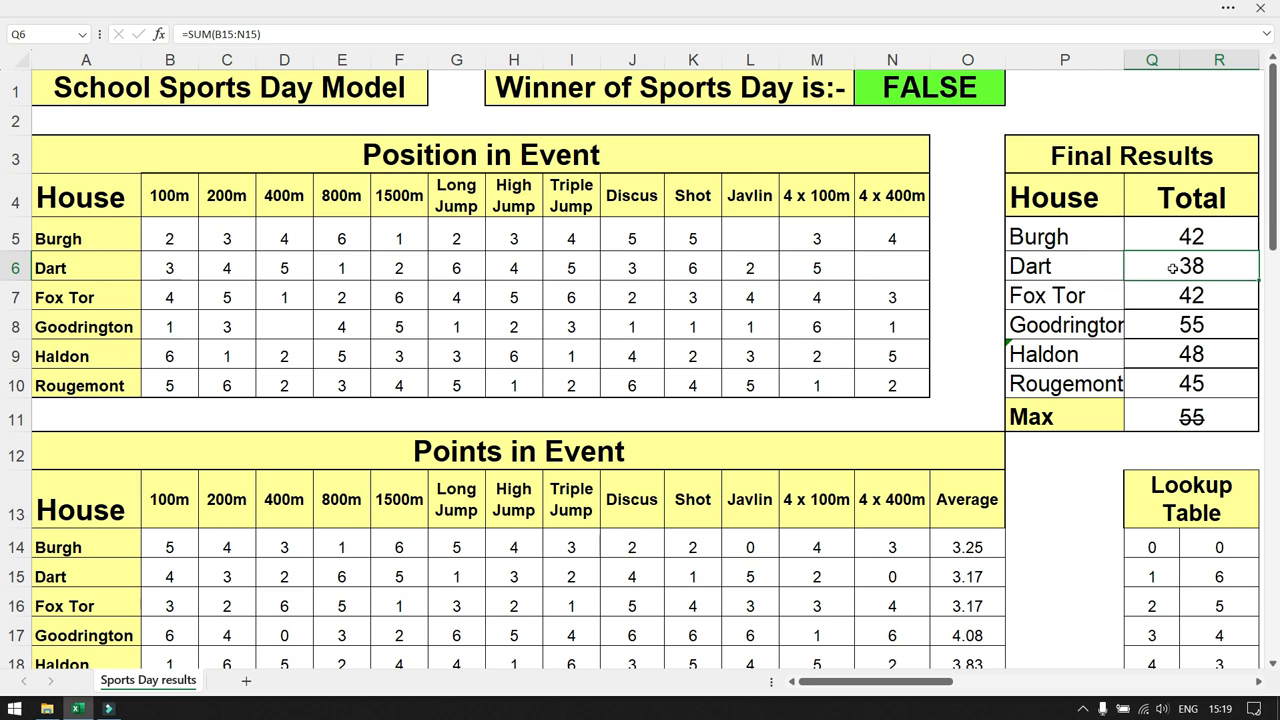
pyautogui.click(895, 82)
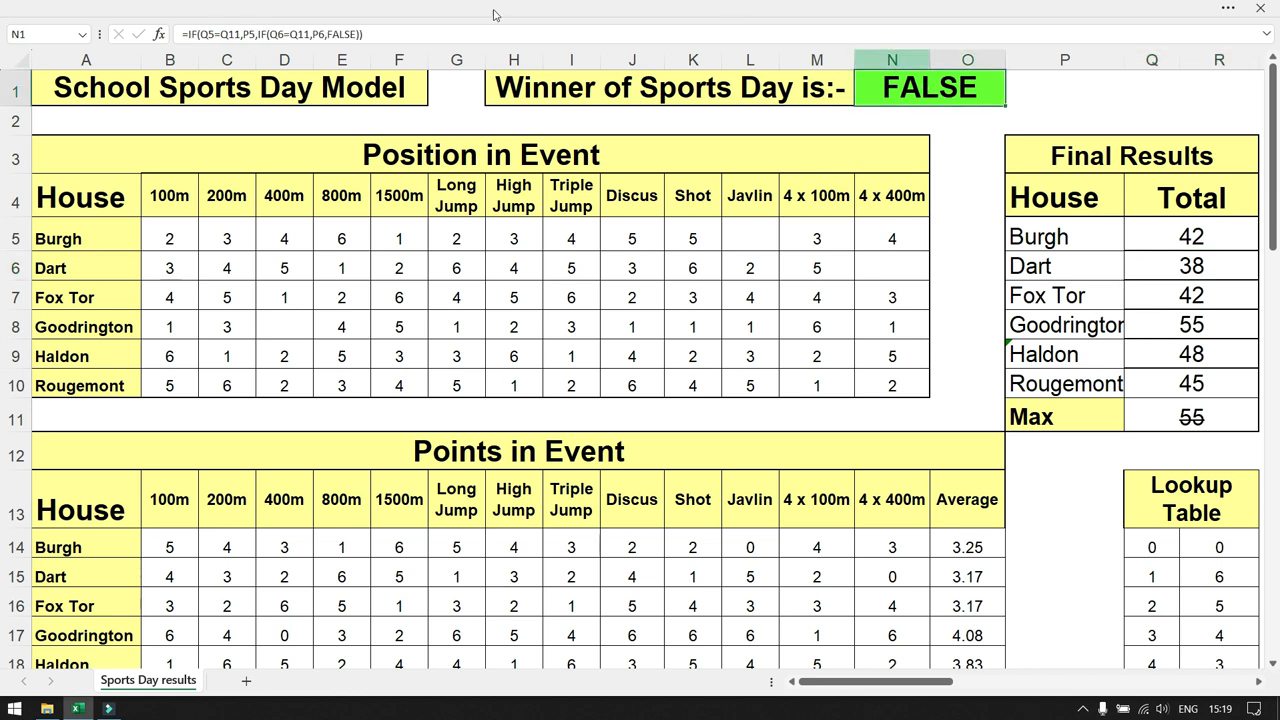
pyautogui.doubleClick(340, 34)
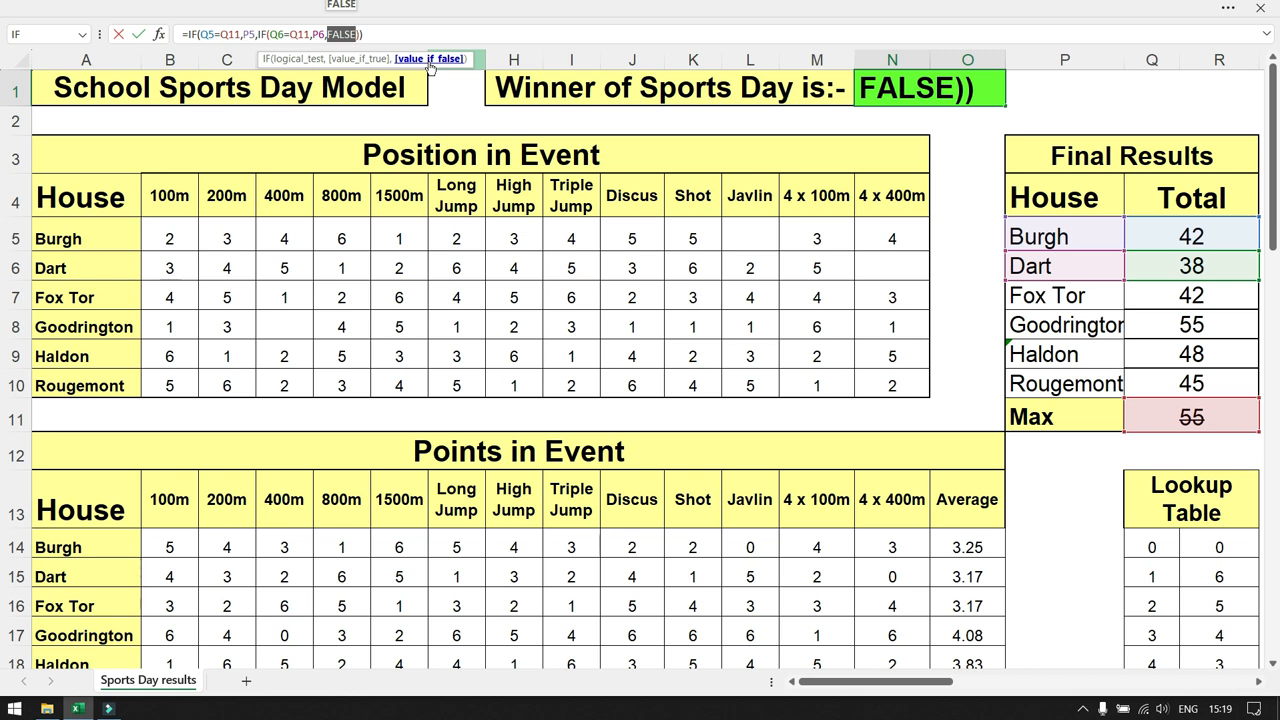
pyautogui.write('IF(')
pyautogui.click(1190, 295)
pyautogui.write('=')
pyautogui.click(1190, 417)
pyautogui.write(',')
# Step: Complete the Fox Tor IF in N1 with P7 if true and FALSE otherwise, giving IF(Q7=Q11,P7,FALSE)
pyautogui.click(1065, 296)
pyautogui.write(',FLASE)')
pyautogui.press('BackSpace')
pyautogui.press('BackSpace')
pyautogui.press('BackSpace')
pyautogui.press('BackSpace')
pyautogui.press('BackSpace')
pyautogui.write('ALSE)')
# Step: Replace the innermost FALSE in N1 with IF(Q8=Q11,P8,FALSE) for Goodrington and enter the formula
pyautogui.doubleClick(411, 34)
pyautogui.write('IF(')
pyautogui.click(1190, 324)
pyautogui.write('=')
pyautogui.click(1197, 414)
pyautogui.write(',')
pyautogui.click(1065, 325)
pyautogui.write(',FLA')
pyautogui.press('BackSpace')
pyautogui.press('BackSpace')
pyautogui.write('ALSE)')
pyautogui.press('Return')
# Step: Replace the last FALSE in N1 with IF(Q9=Q11,P9,P10), covering Haldon and Rougemont, and enter the formula
pyautogui.click(892, 90)
pyautogui.doubleClick(480, 34)
pyautogui.write('IF(')
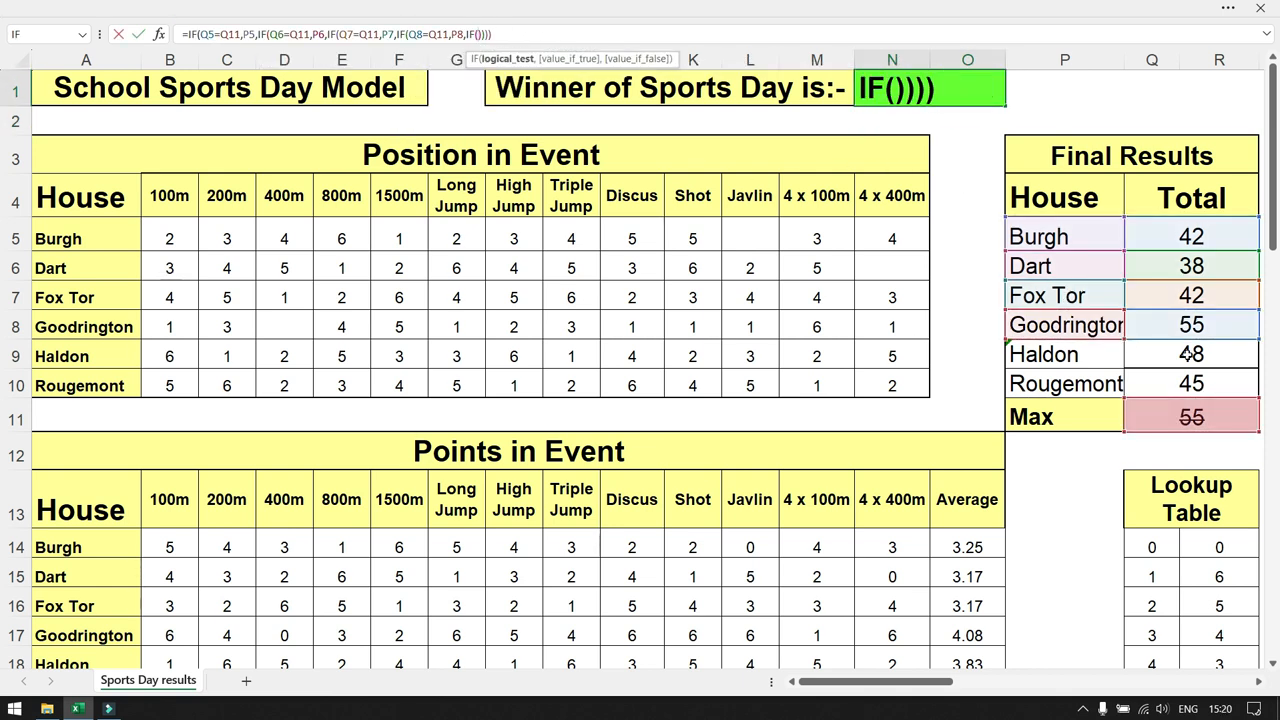
pyautogui.click(1190, 354)
pyautogui.write('=')
pyautogui.click(1190, 417)
pyautogui.write(',')
pyautogui.click(1065, 354)
pyautogui.write(',')
pyautogui.click(1075, 385)
pyautogui.press('Return')
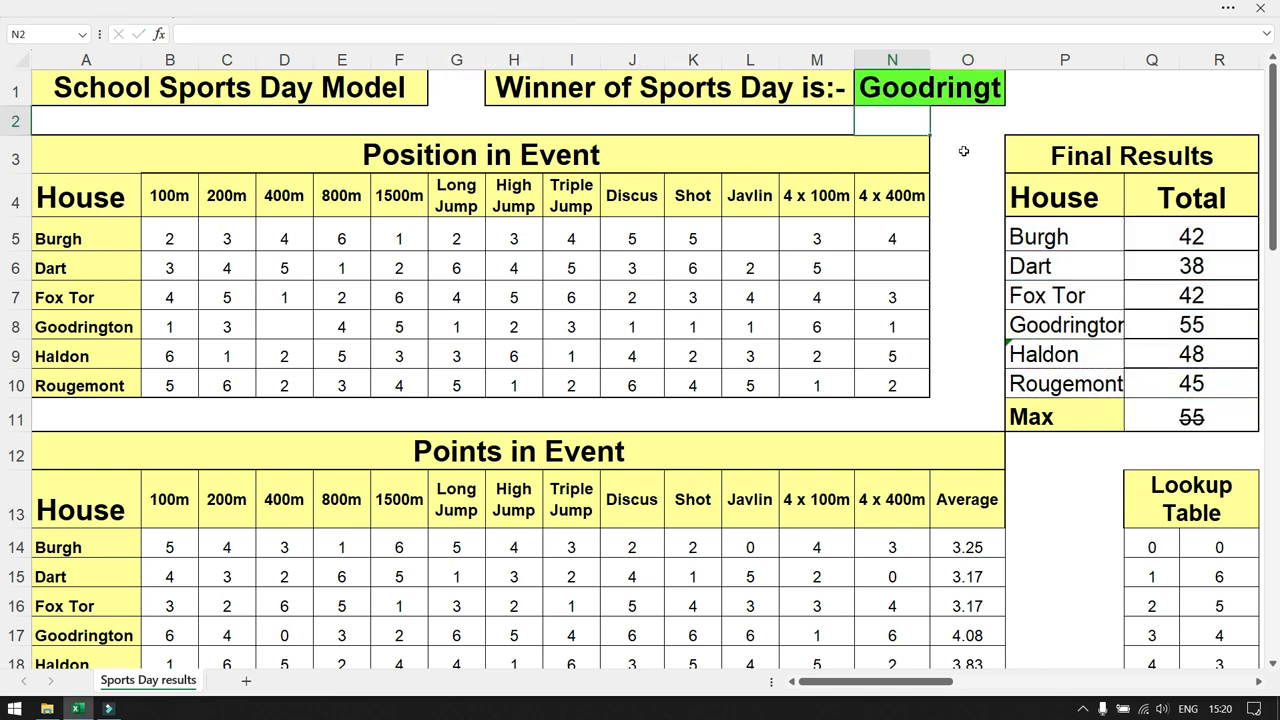
# Step: Test the winner formula by setting the maximum in Q11 to 42 and to 38, undoing each change
pyautogui.click(1173, 414)
pyautogui.write('42')
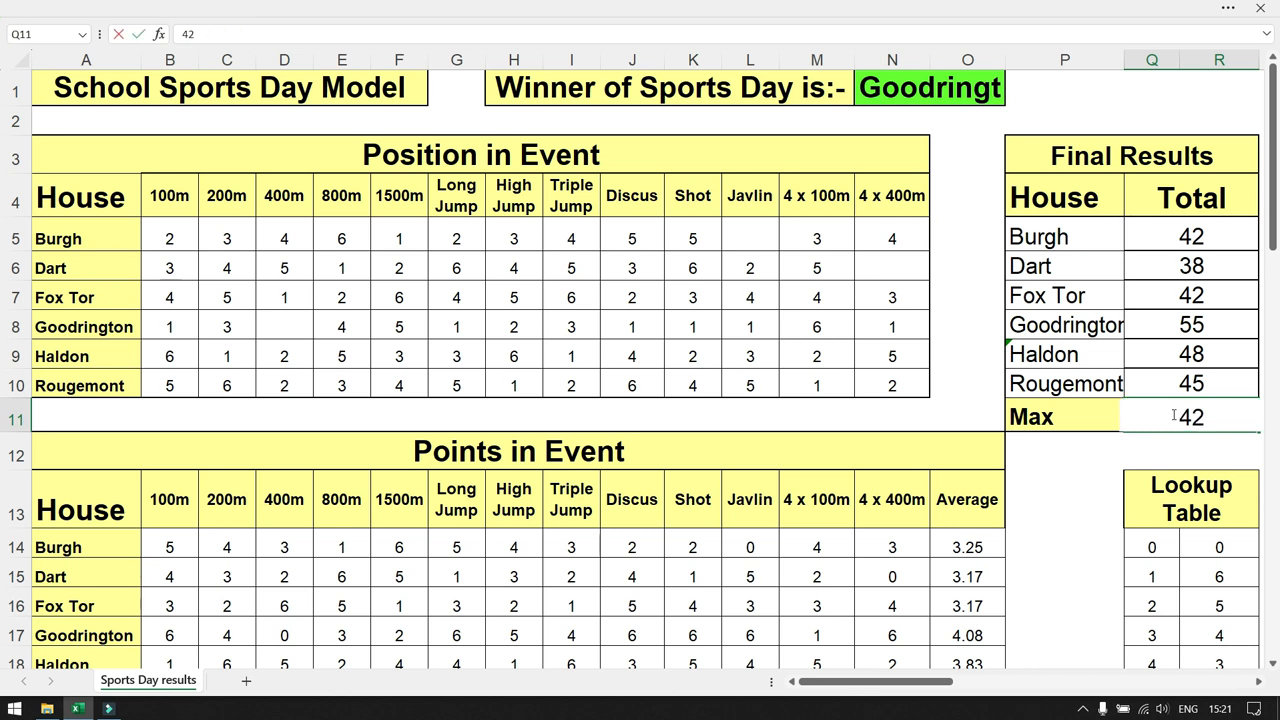
pyautogui.press('Return')
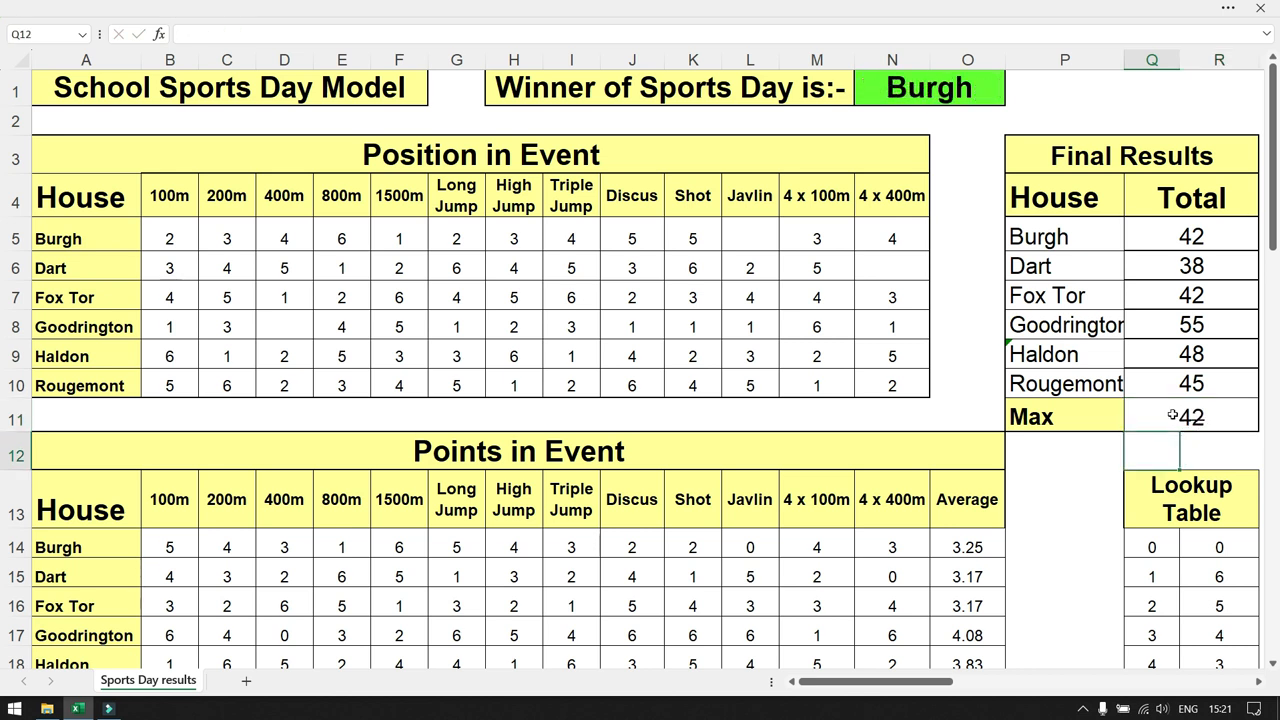
pyautogui.hotkey('ctrl', 'z')
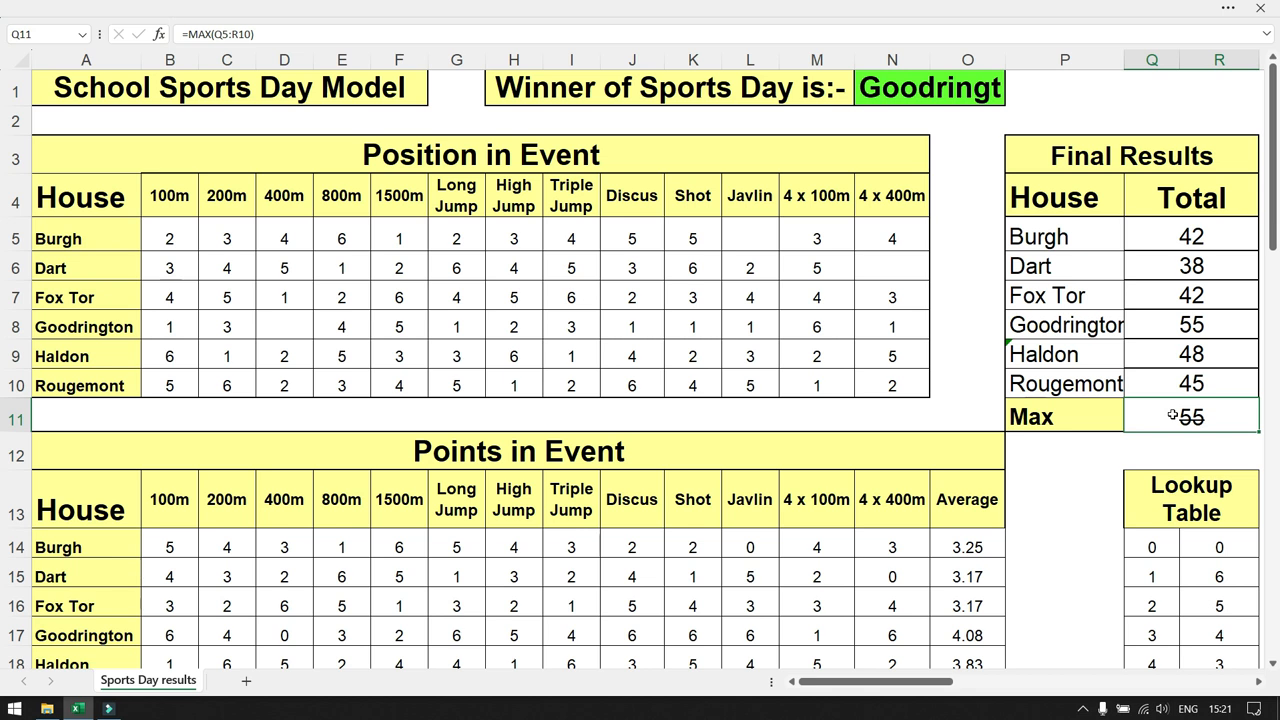
pyautogui.write('38')
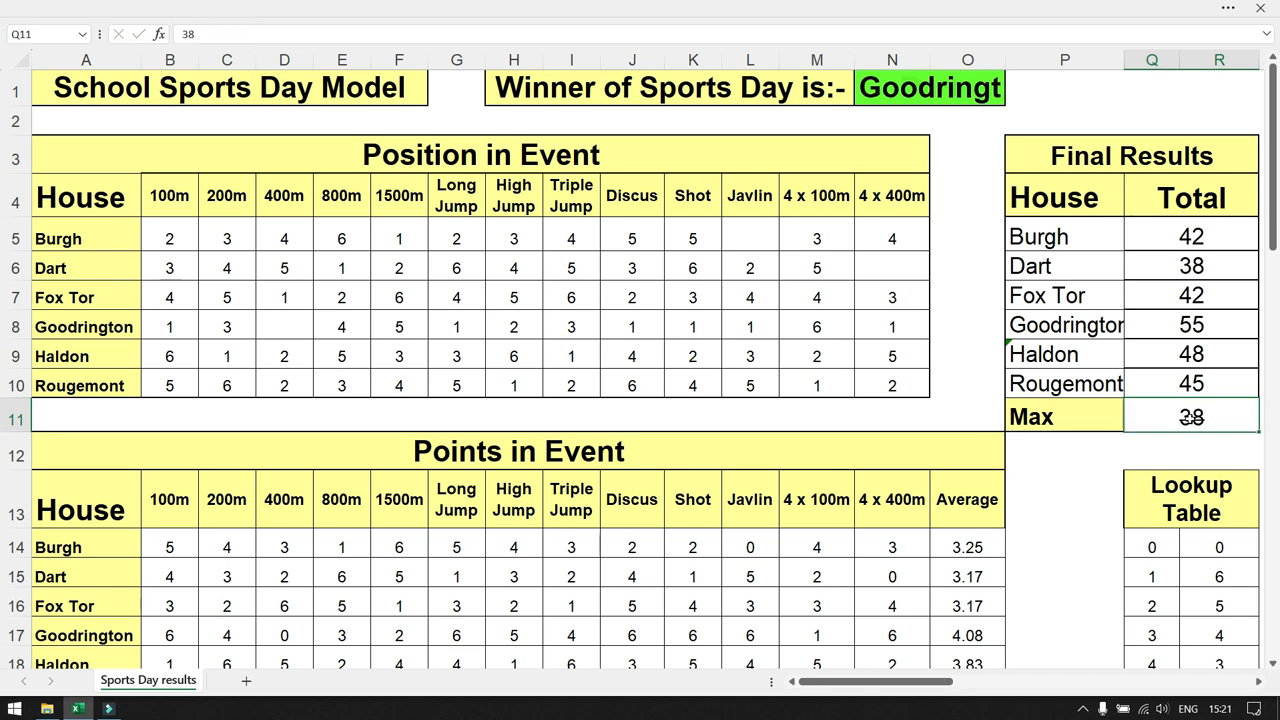
pyautogui.press('Return')
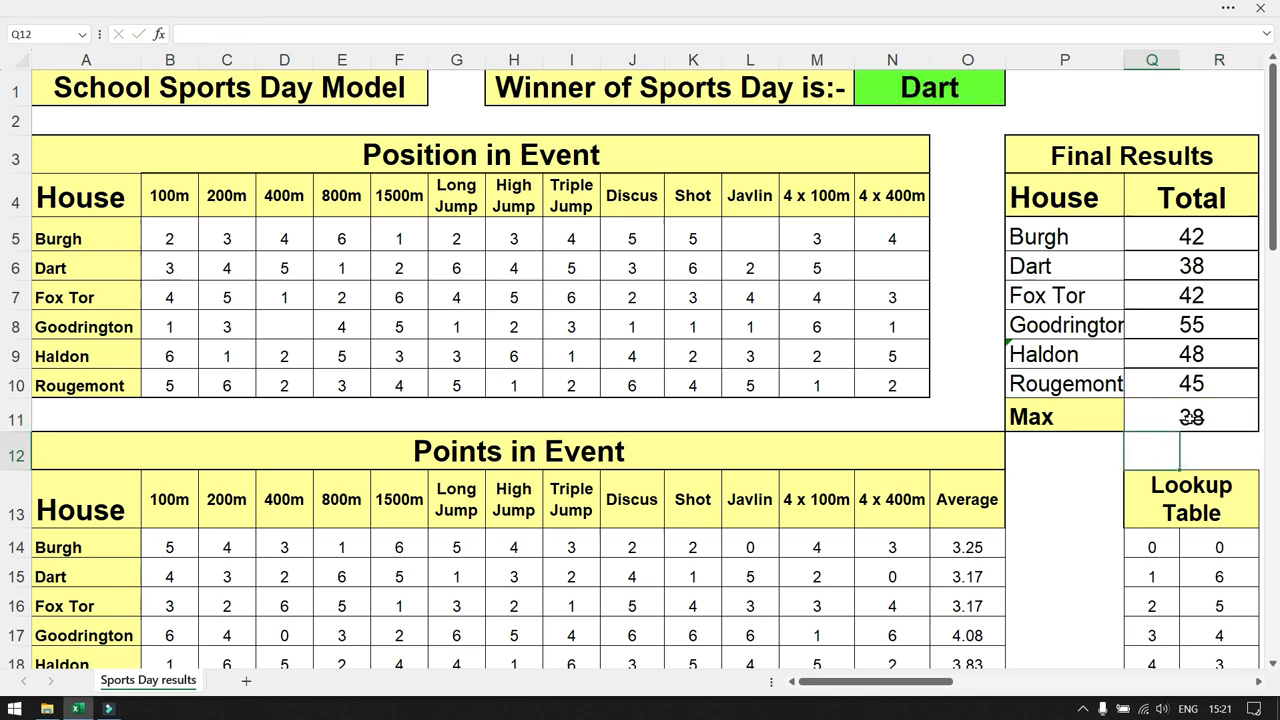
pyautogui.hotkey('ctrl', 'z')
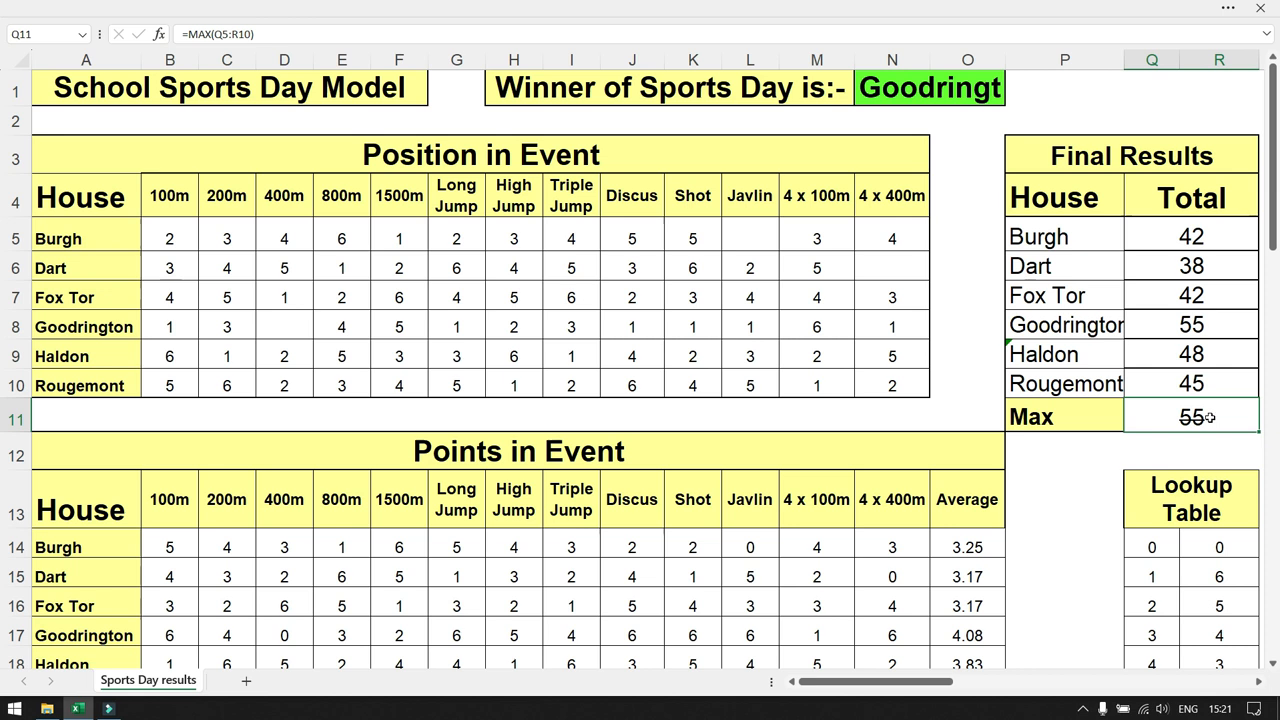
# Step: Test the winner formula with 56 in both Q11 and Fox Tor's total Q7, and undo both changes
pyautogui.write('56')
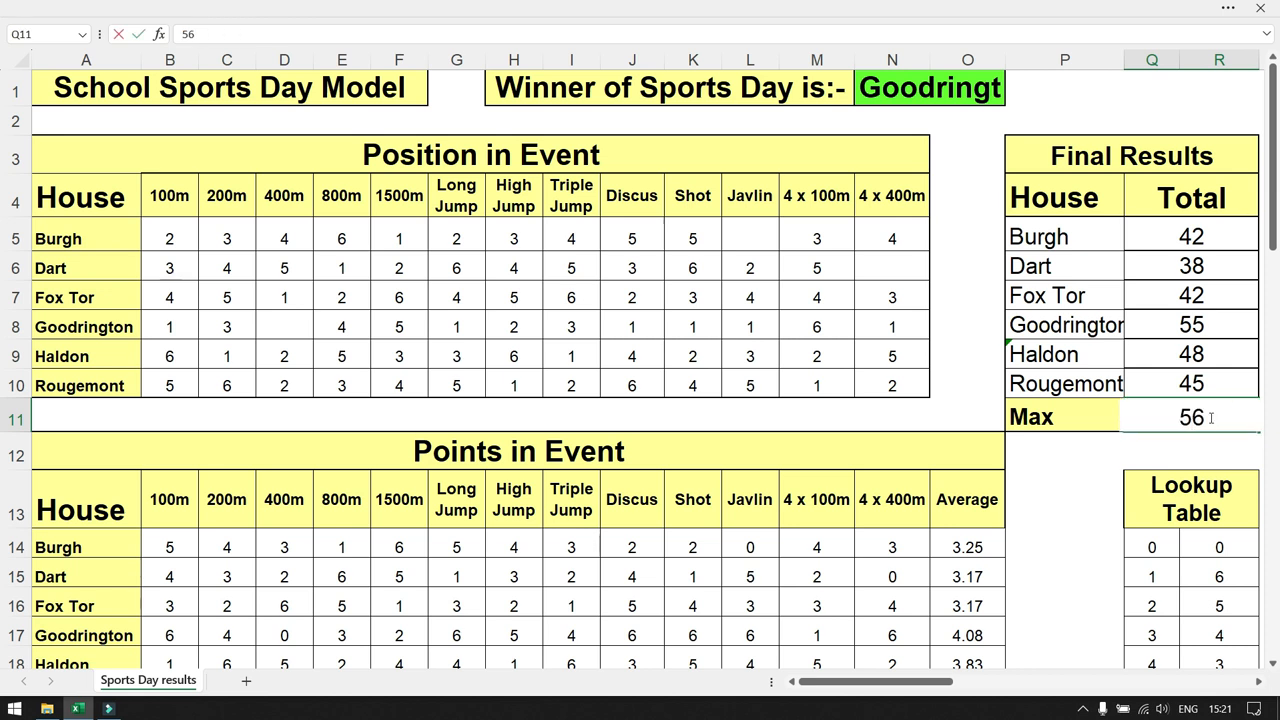
pyautogui.press('Return')
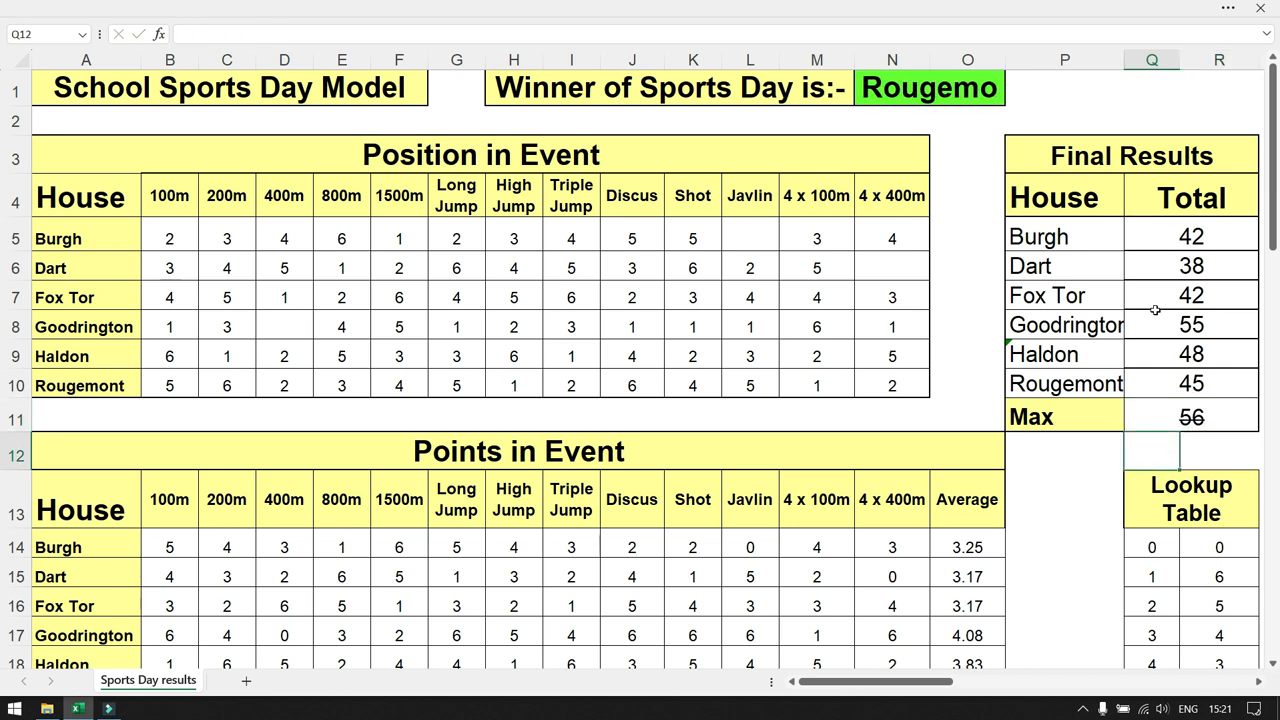
pyautogui.click(1209, 296)
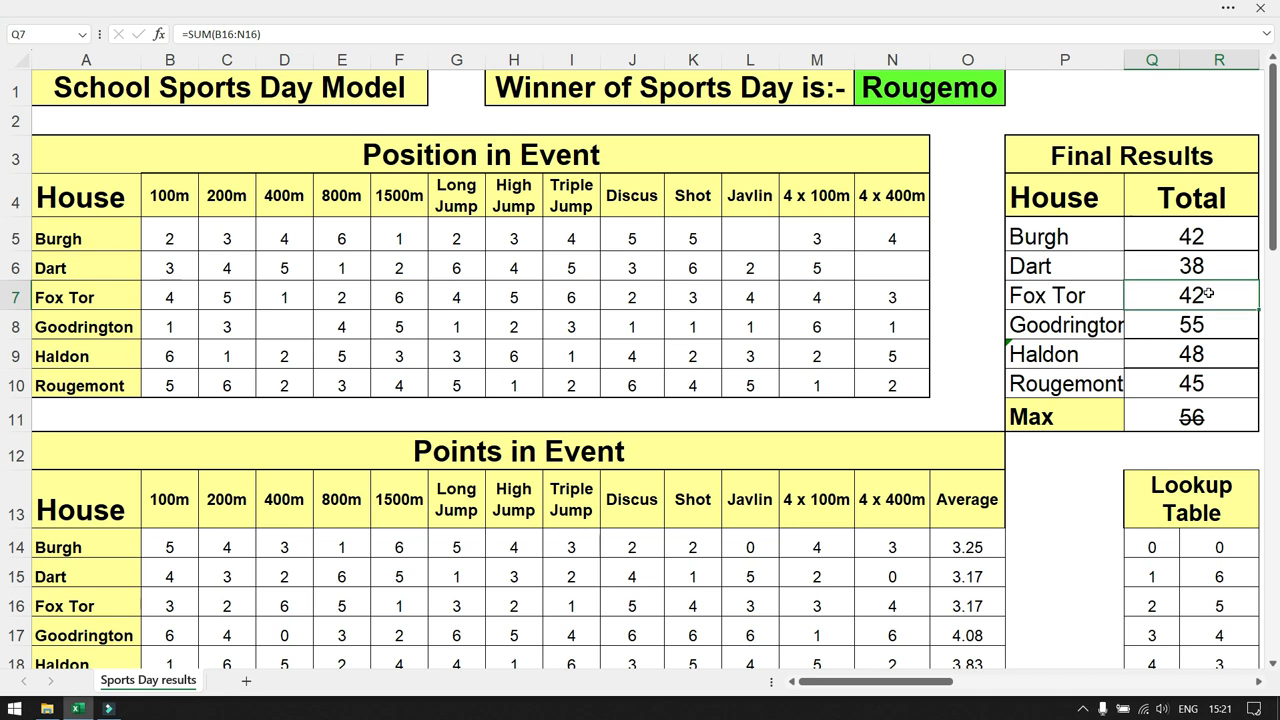
pyautogui.write('56')
pyautogui.press('Return')
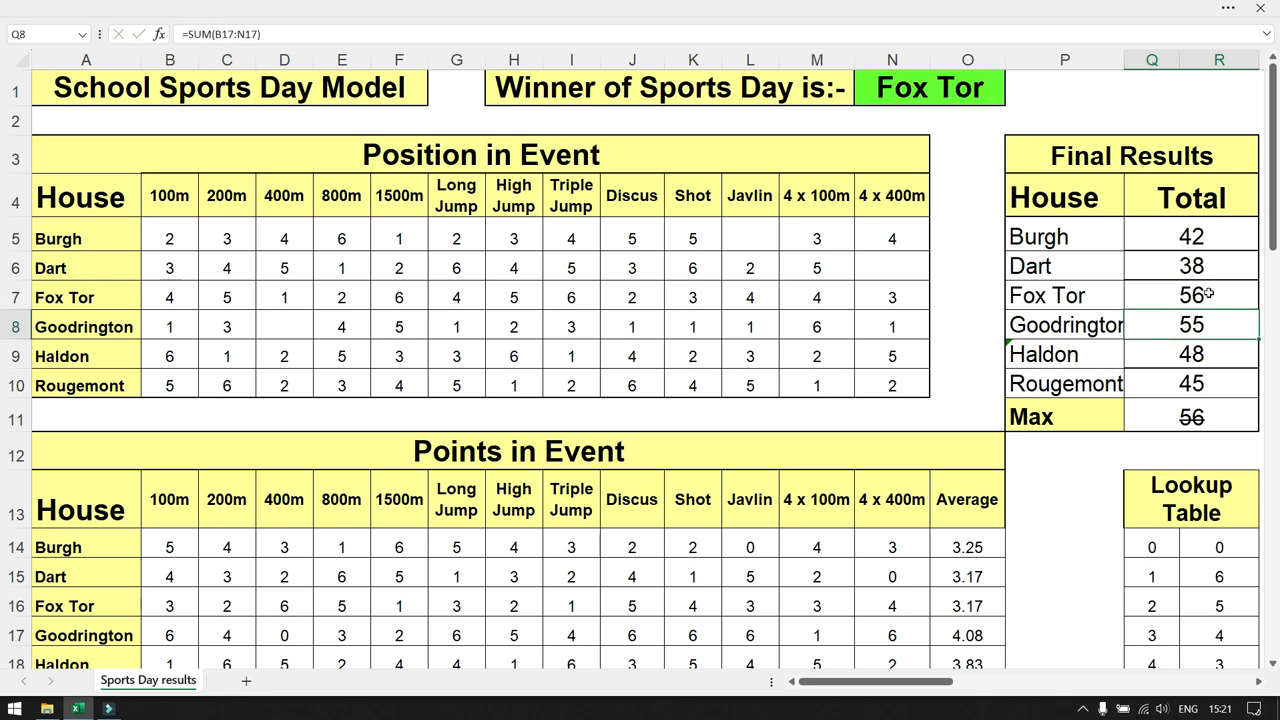
pyautogui.hotkey('ctrl', 'z')
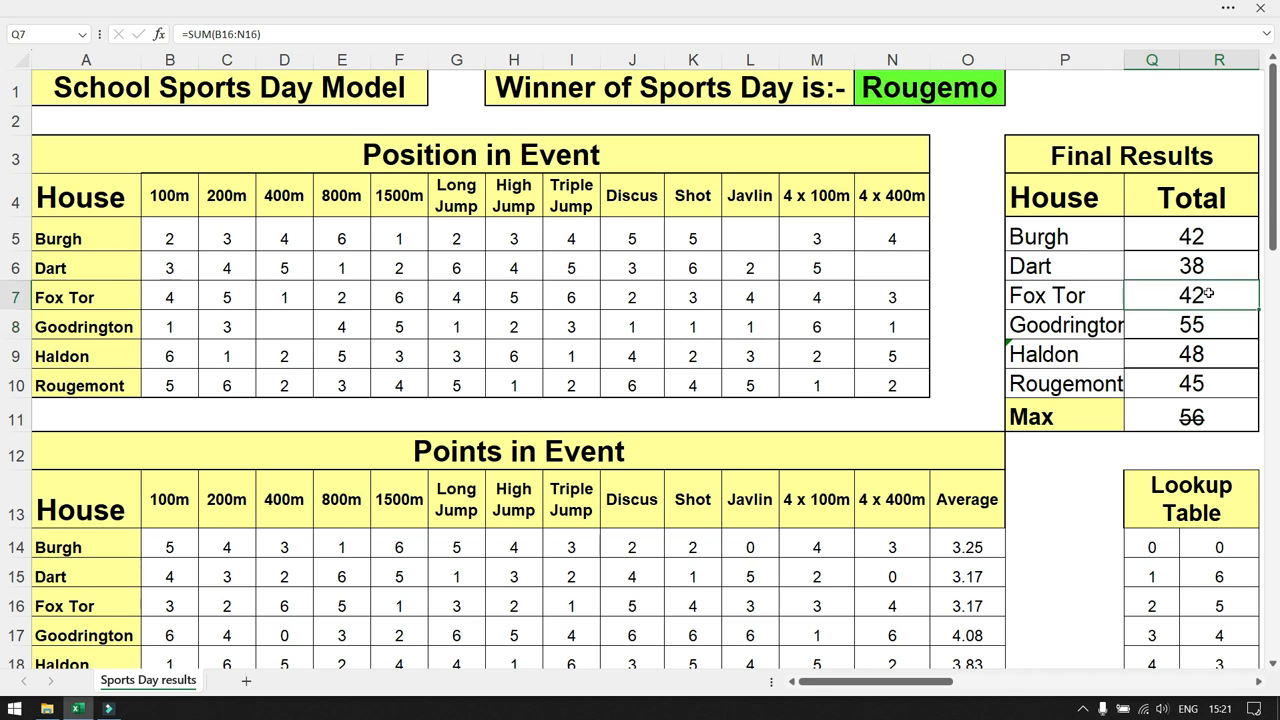
pyautogui.hotkey('ctrl', 'z')
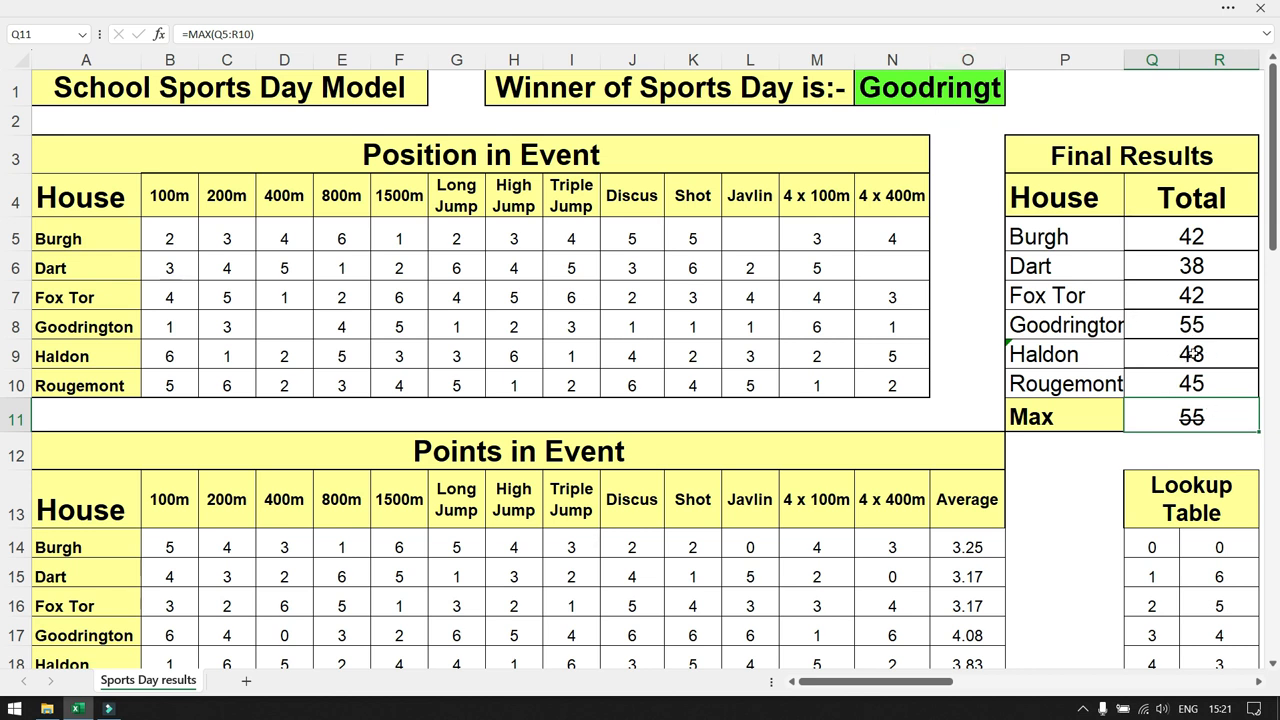
# Step: Examine Haldon's total in Q9 and highlight the whole nested IF formula in N1 for review
pyautogui.click(1191, 354)
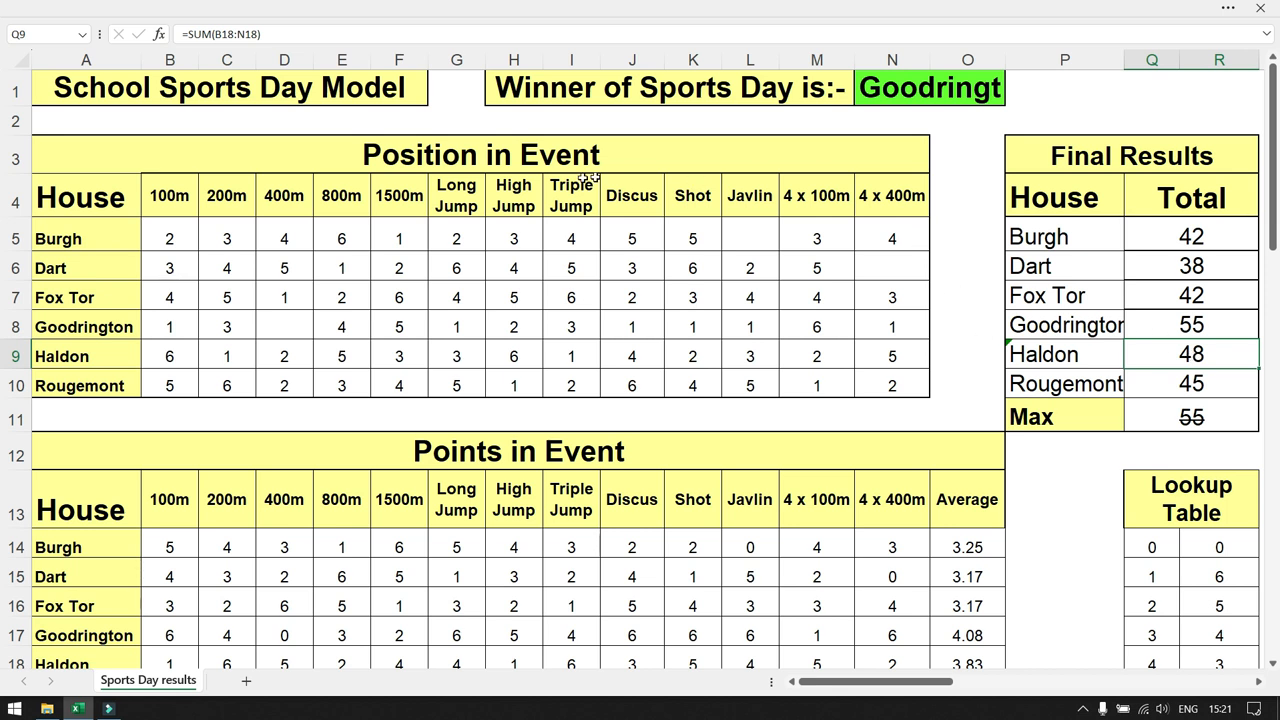
pyautogui.click(903, 88)
pyautogui.moveTo(585, 33); pyautogui.dragTo(158, 33)
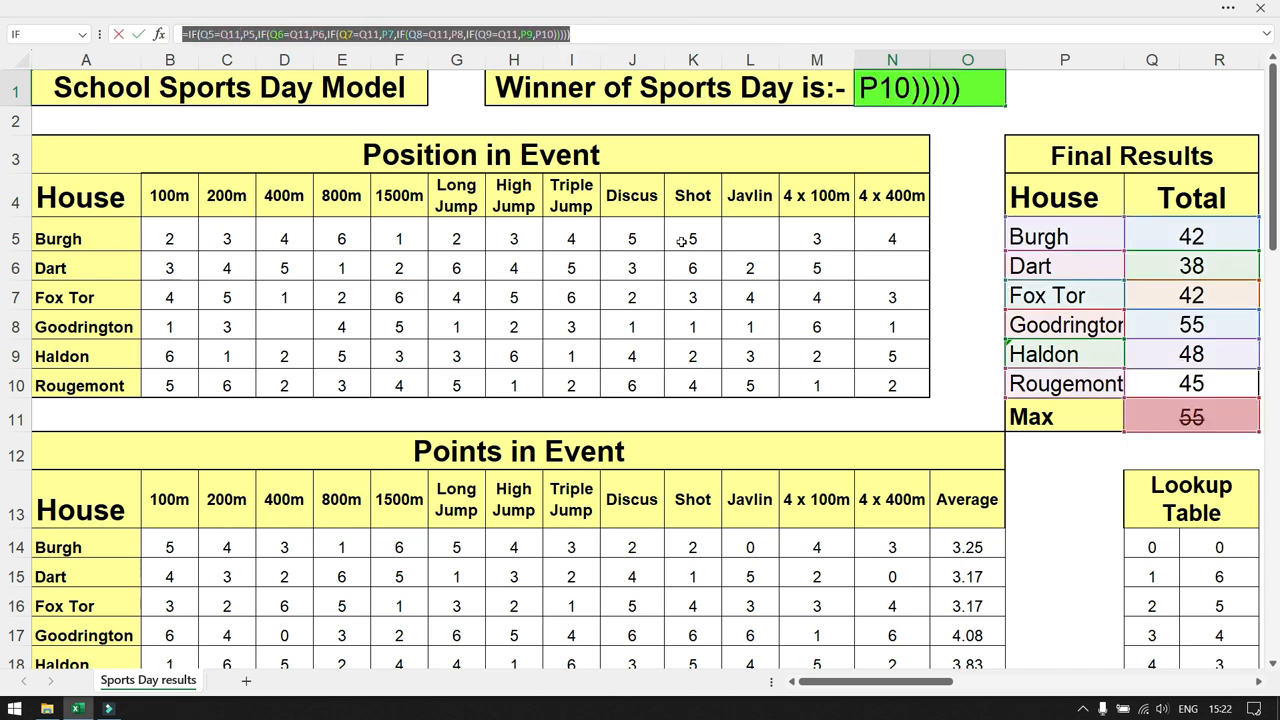